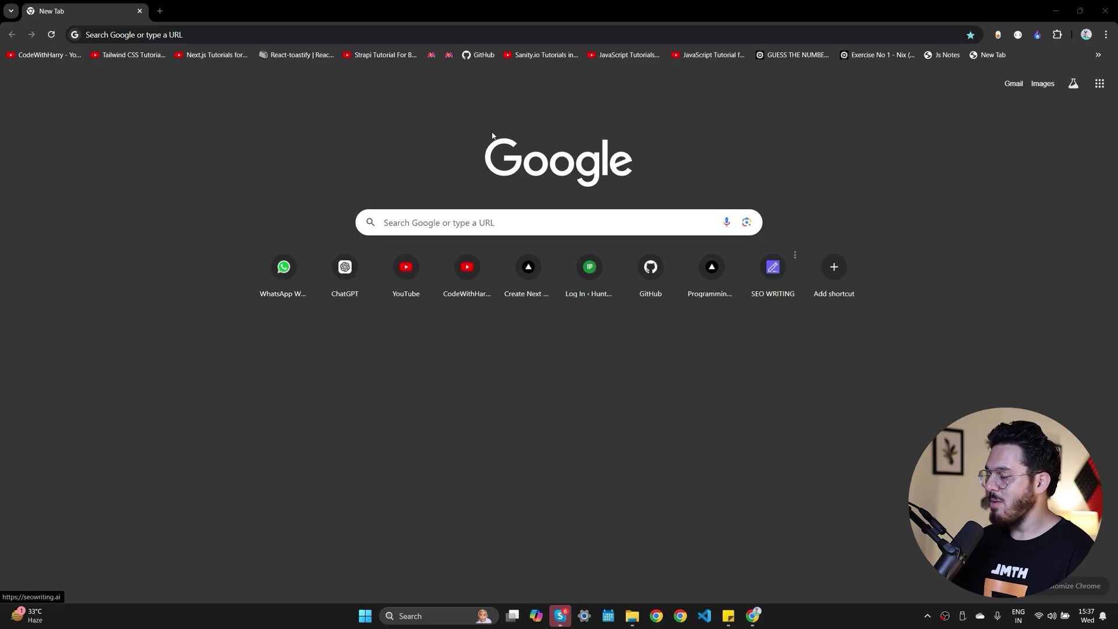
Search Google for oxylabs, open oxylabs.io, dismiss the cookie notice and sign in with Google
{"action": "left_click", "coordinate": [503, 36]}
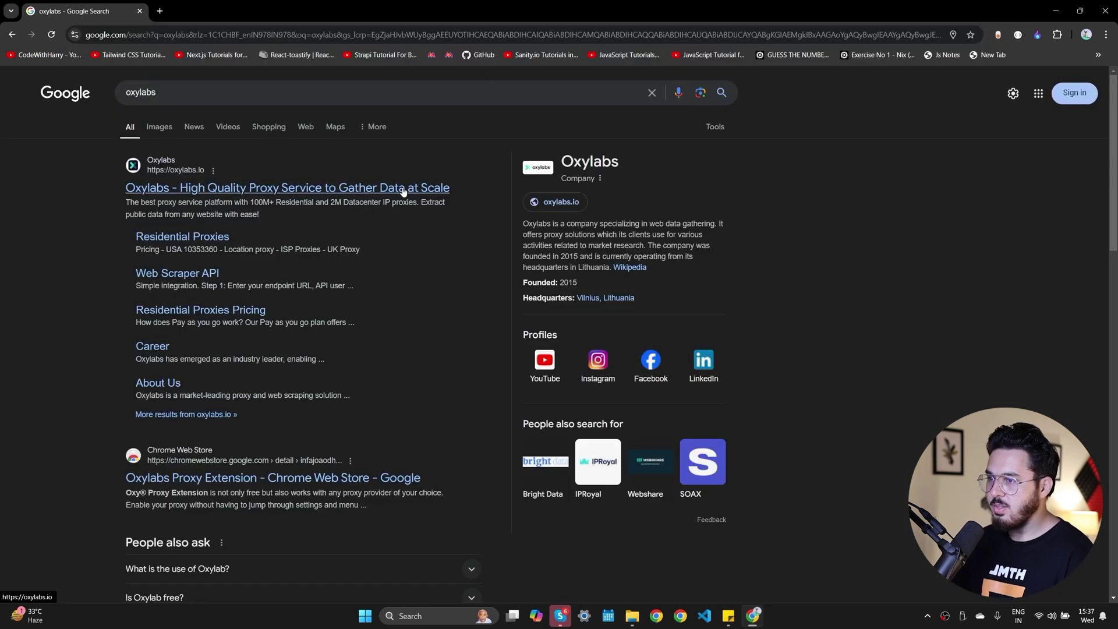
{"action": "left_click", "coordinate": [402, 188]}
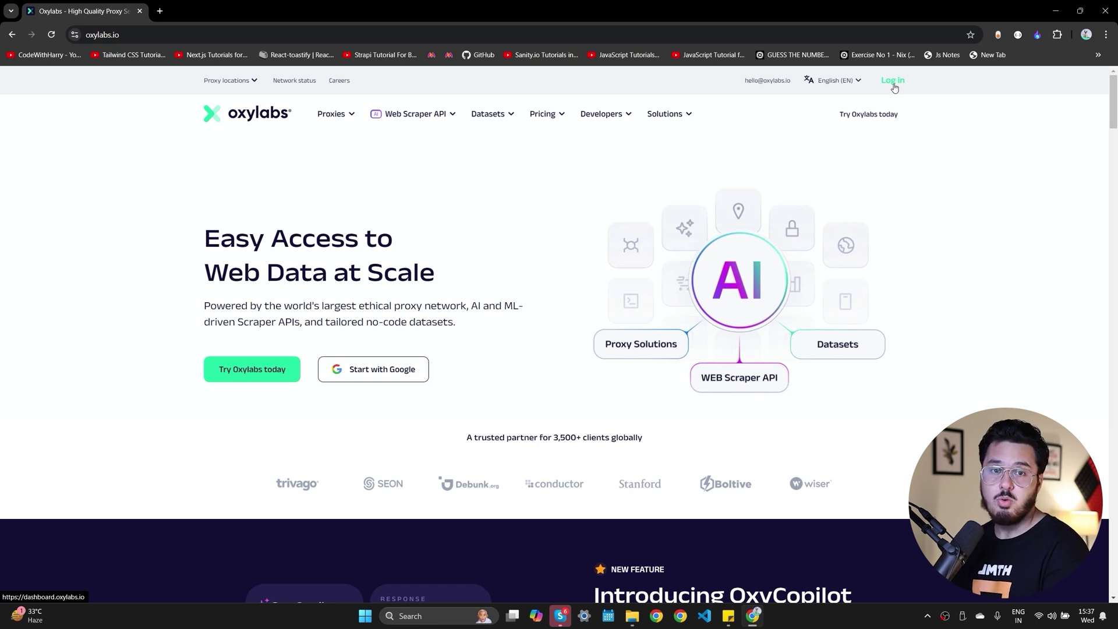
{"action": "left_click", "coordinate": [873, 512]}
{"action": "left_click", "coordinate": [374, 371]}
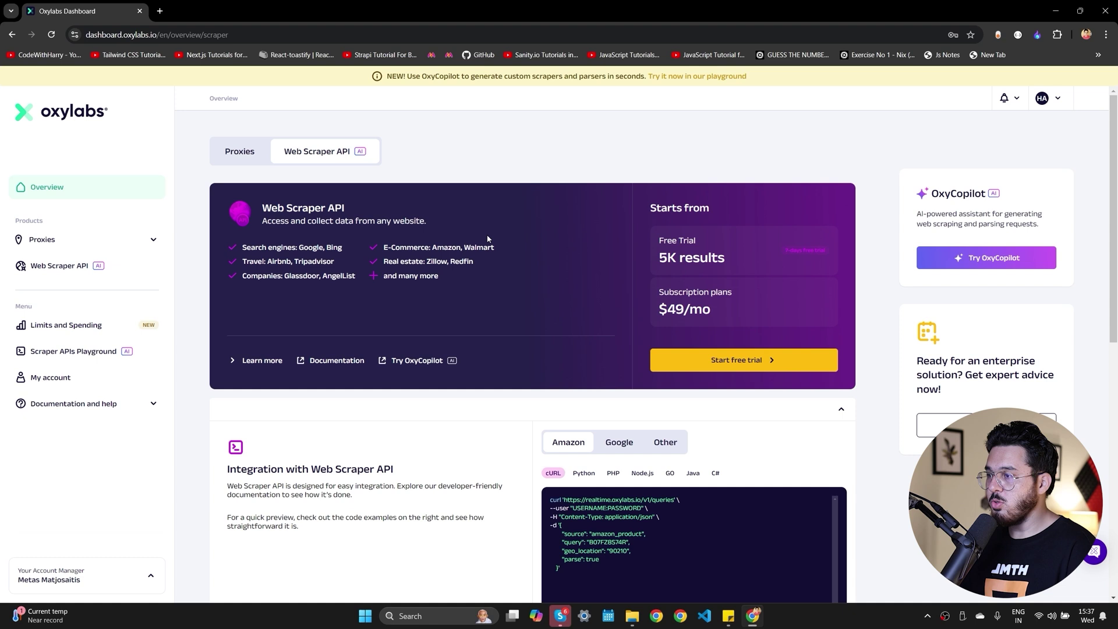
Pick the Free Trial plan for Web Scraper API, accept the terms and start the trial
{"action": "left_click", "coordinate": [727, 368]}
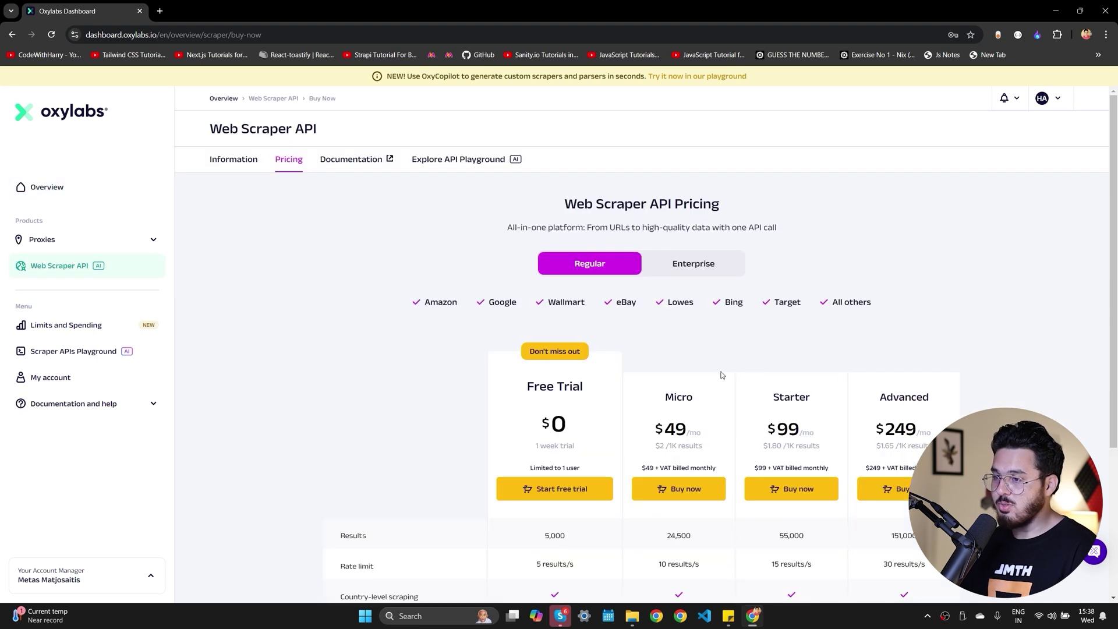
{"action": "scroll", "coordinate": [719, 373], "scroll_direction": "down", "scroll_amount": 1}
{"action": "scroll", "coordinate": [719, 374], "scroll_direction": "down", "scroll_amount": 3}
{"action": "left_click", "coordinate": [554, 273]}
{"action": "left_click", "coordinate": [582, 429]}
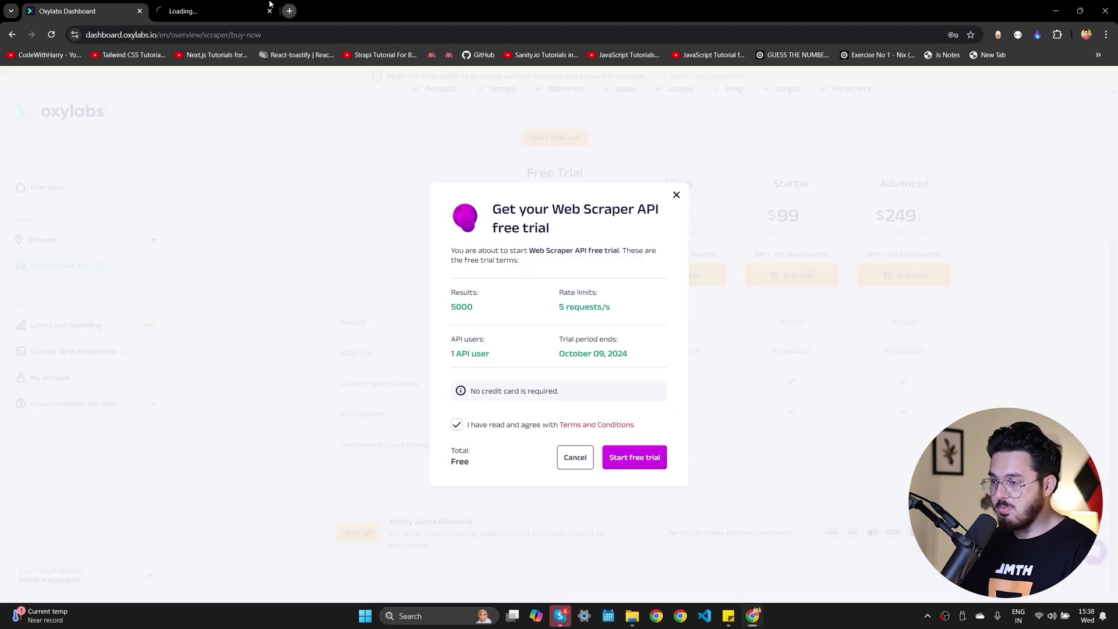
{"action": "key", "text": "ctrl+w"}
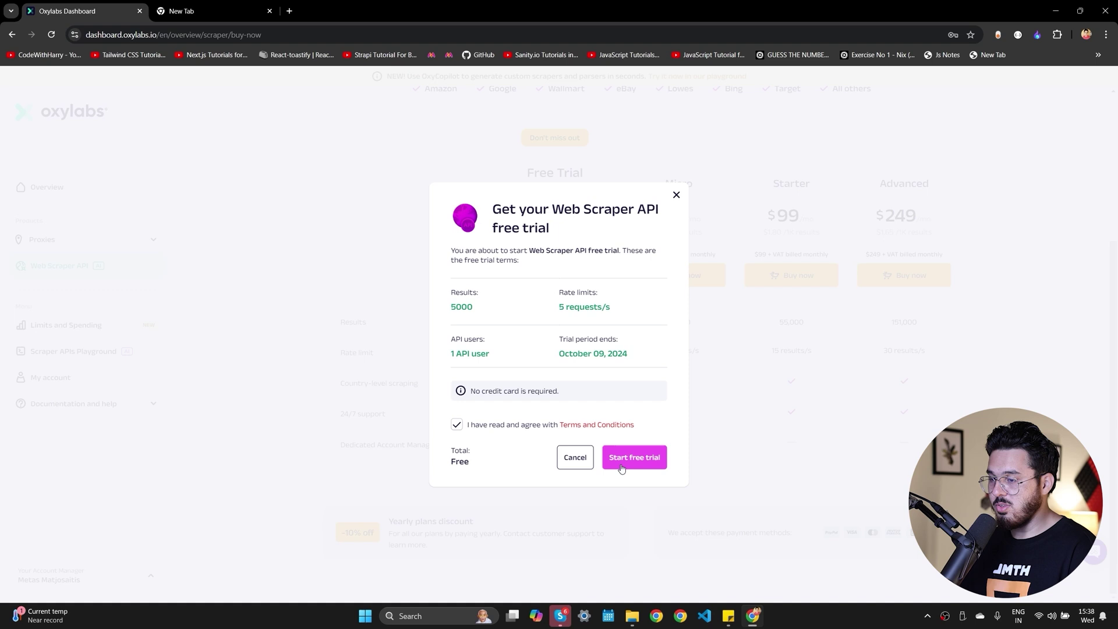
{"action": "left_click", "coordinate": [635, 457]}
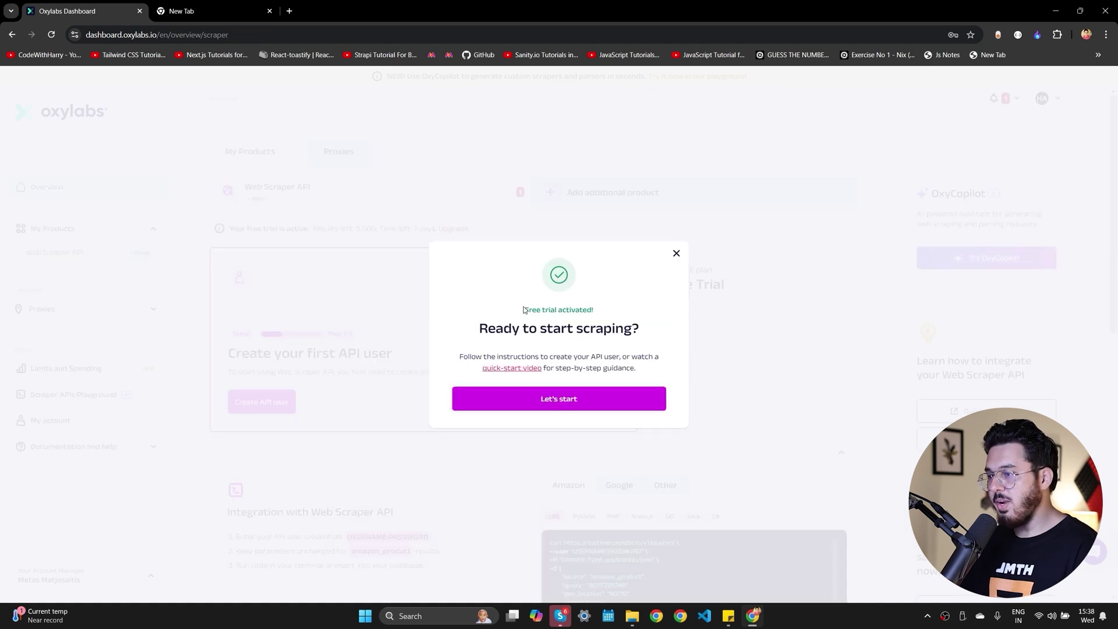
{"action": "left_click", "coordinate": [554, 403]}
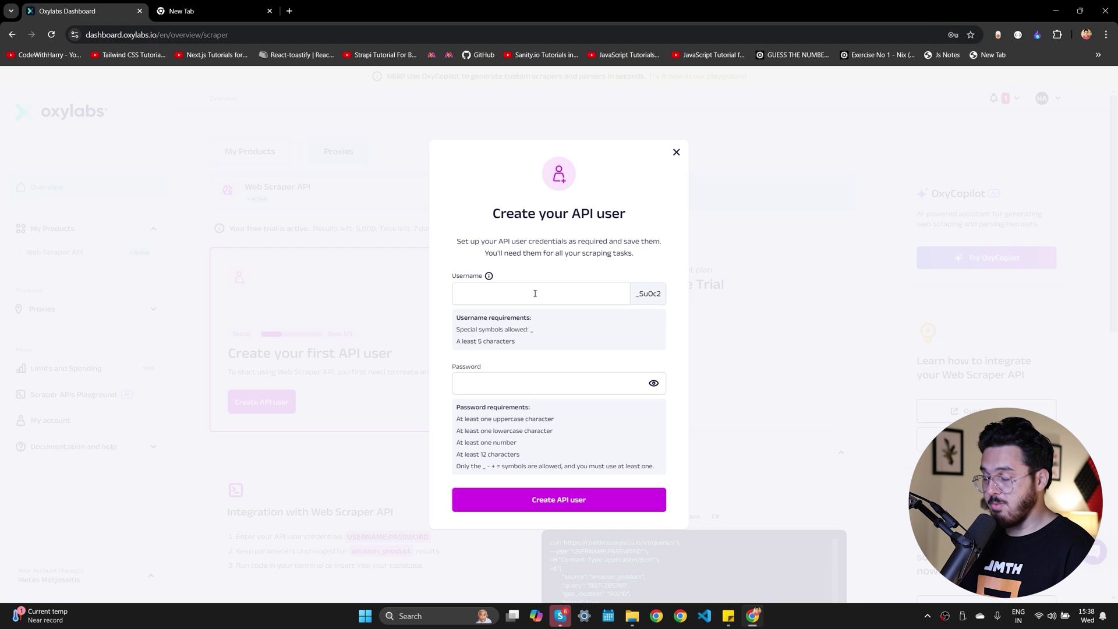
Create an API user with a username and password, replacing the disallowed symbol with '_', and save the credentials
{"action": "left_click", "coordinate": [543, 291]}
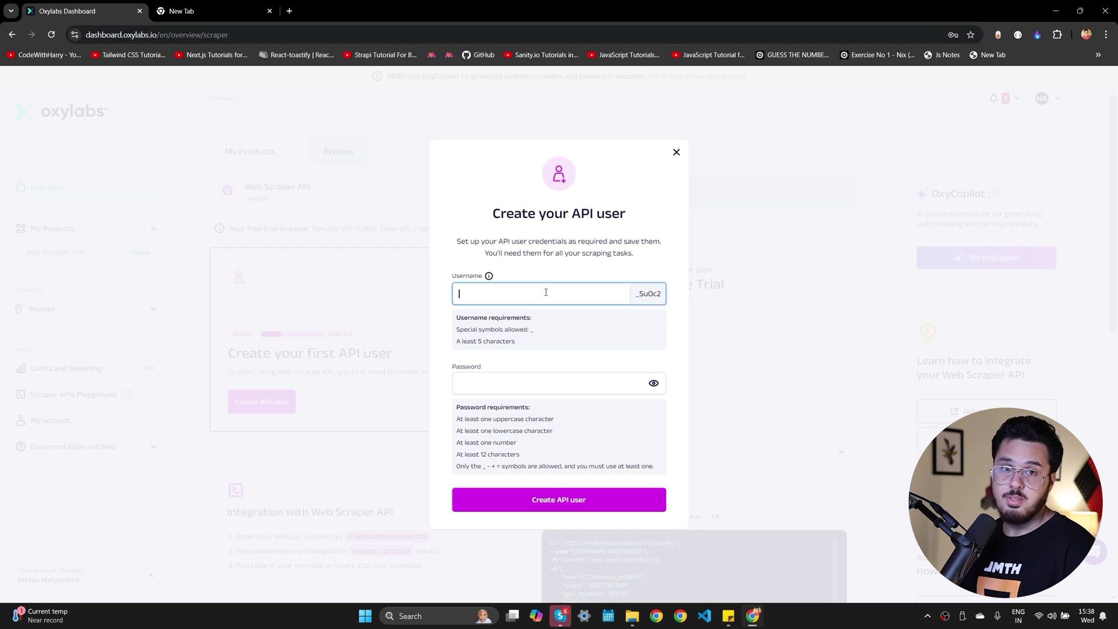
{"action": "key", "text": "Tab"}
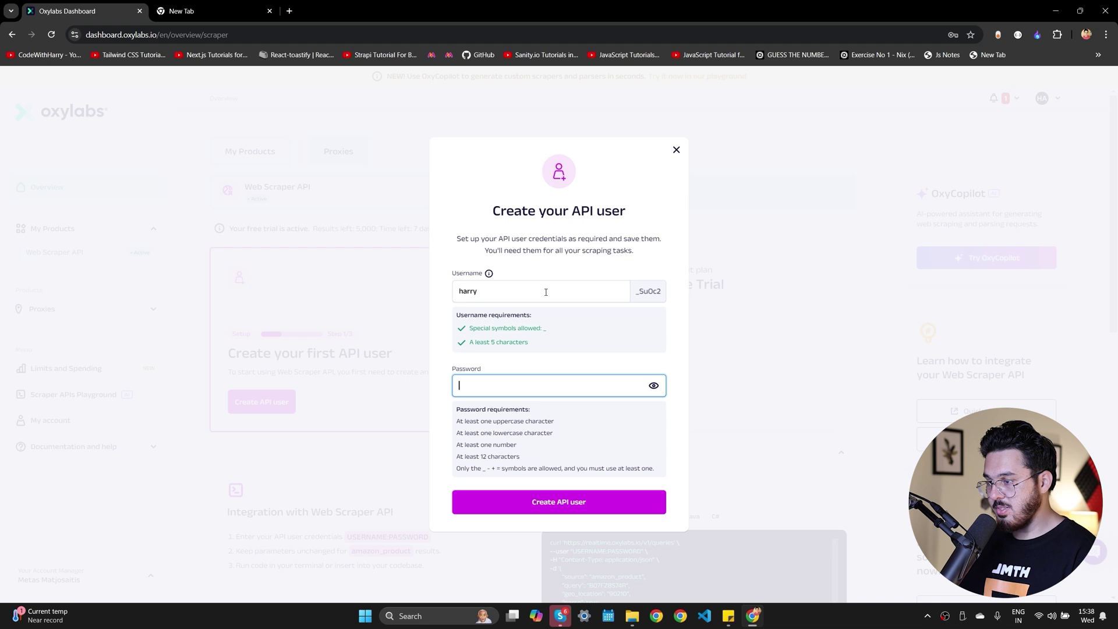
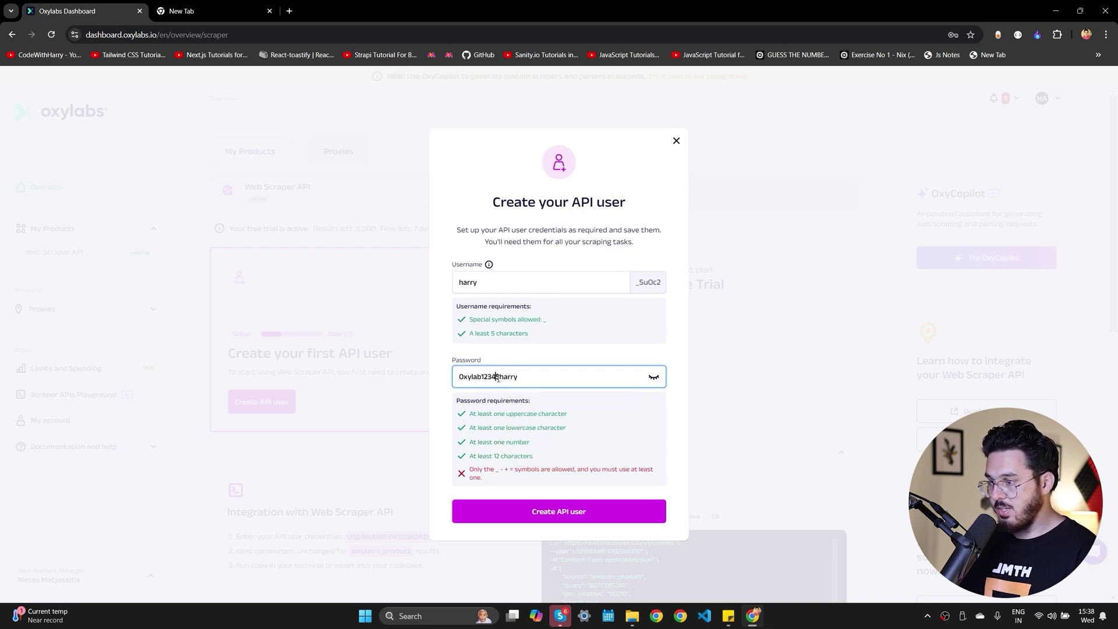
{"action": "double_click", "coordinate": [498, 377]}
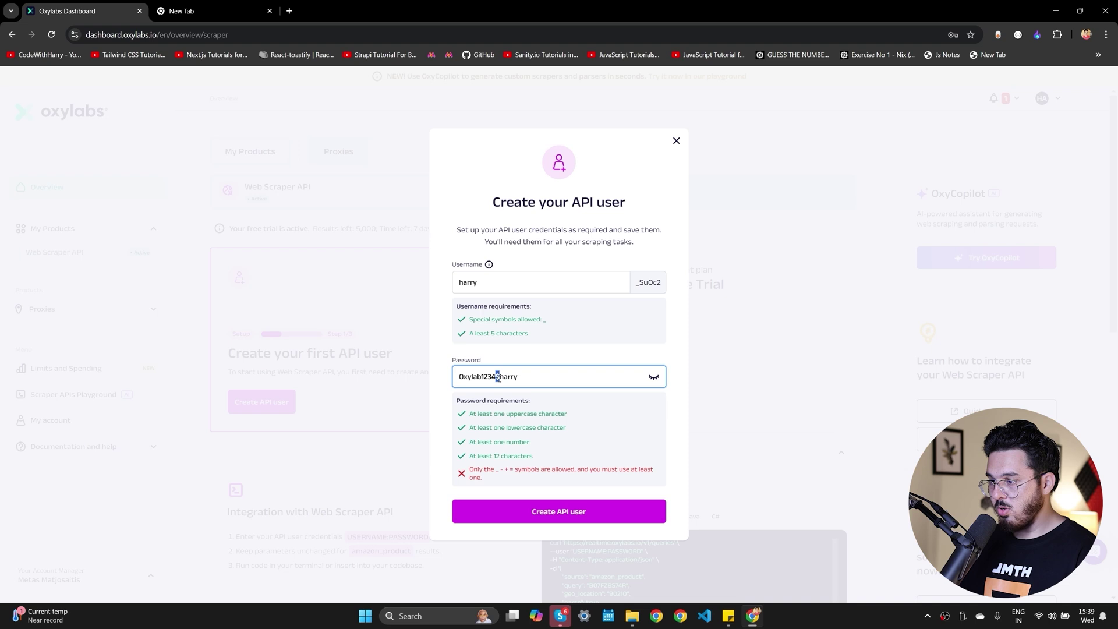
{"action": "type", "text": "_"}
{"action": "key", "text": "ctrl+a"}
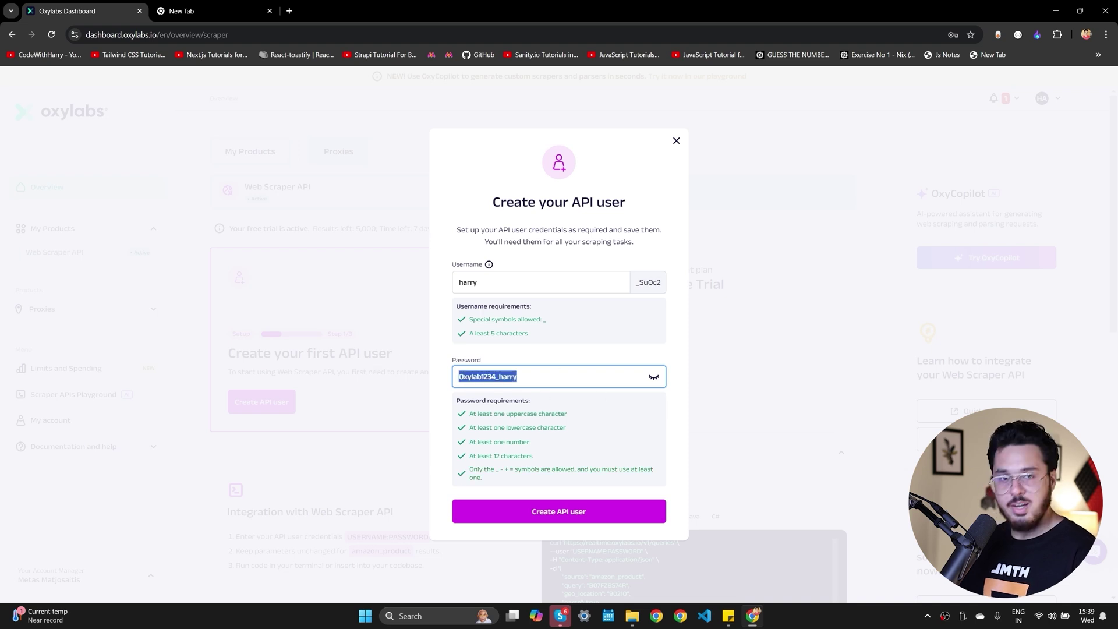
{"action": "left_click", "coordinate": [551, 512]}
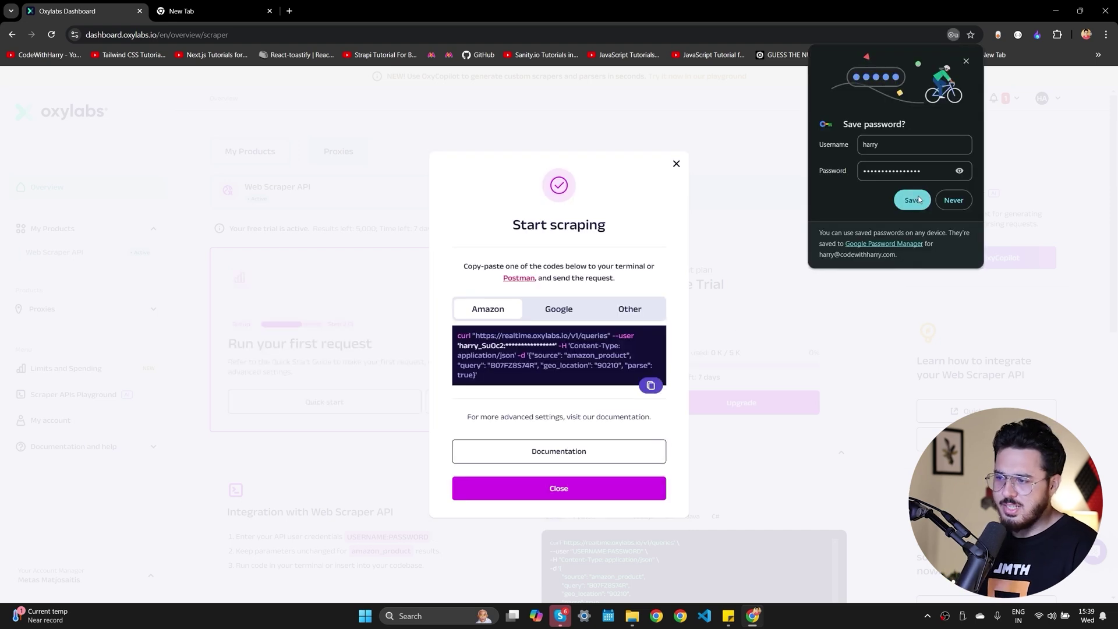
{"action": "left_click", "coordinate": [912, 199]}
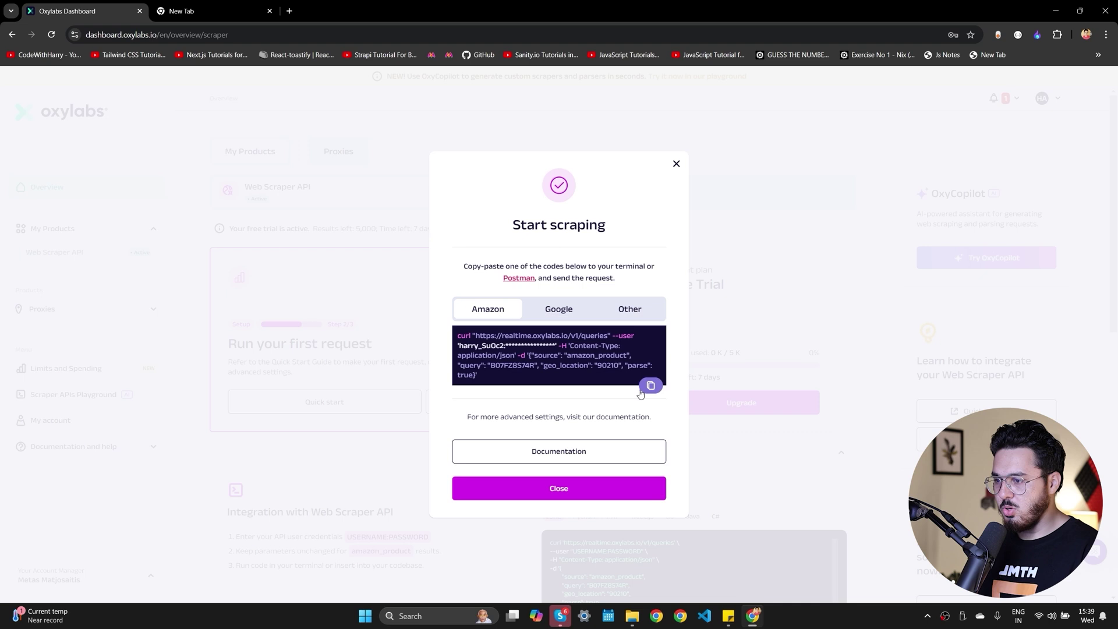
Paste and run the Amazon curl request in Git Bash, then widen the window to read the Echo Dot JSON
{"action": "key", "text": "super+v"}
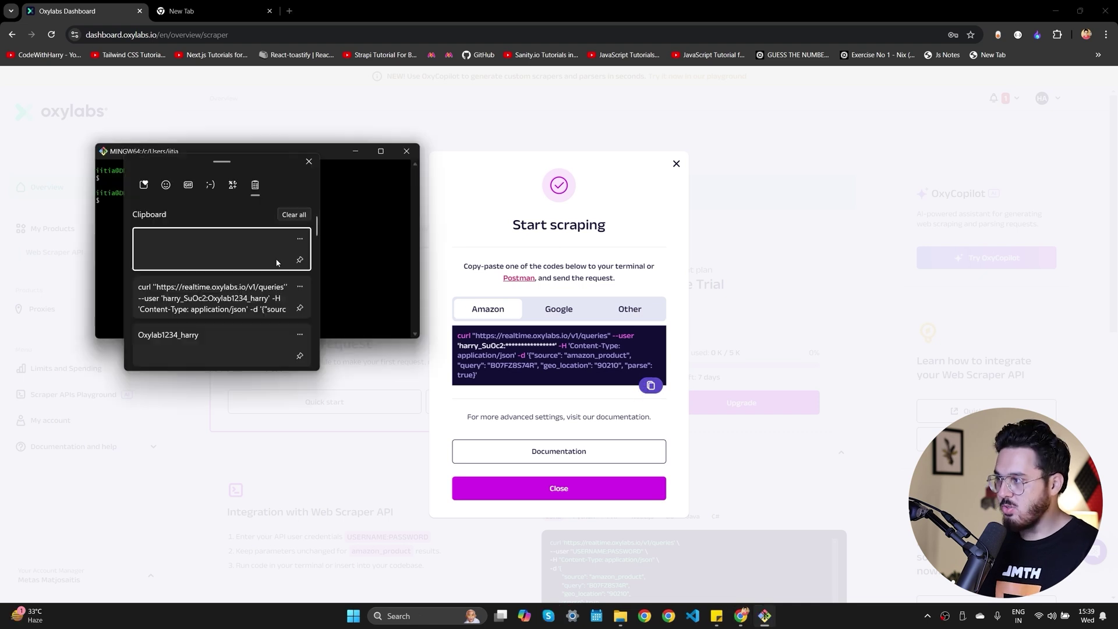
{"action": "left_click", "coordinate": [200, 297]}
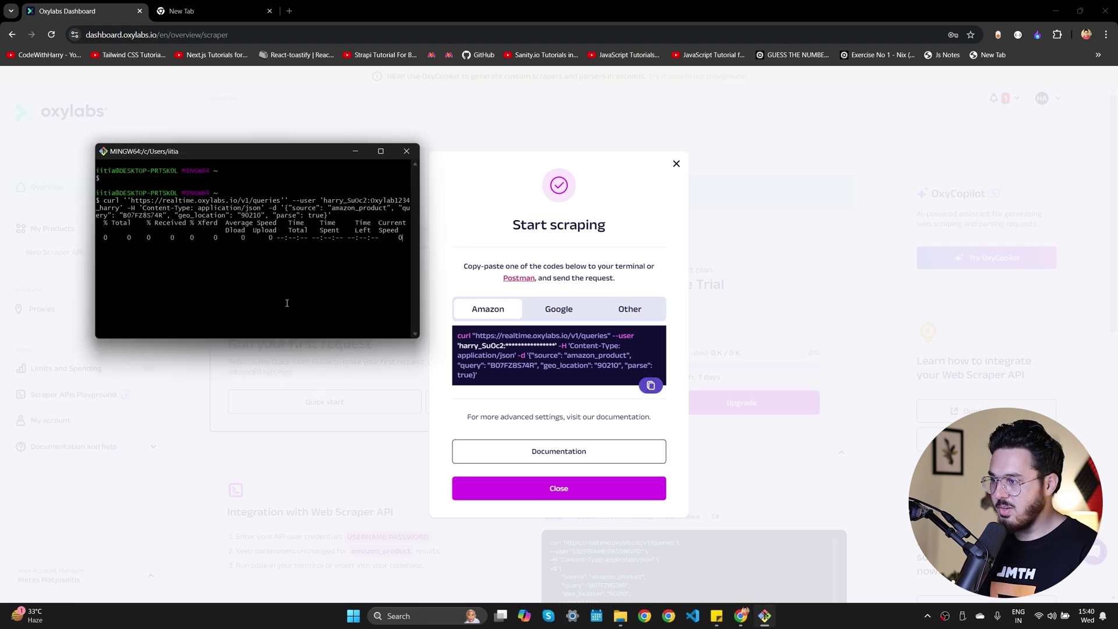
{"action": "left_click_drag", "start_coordinate": [419, 262], "coordinate": [521, 264]}
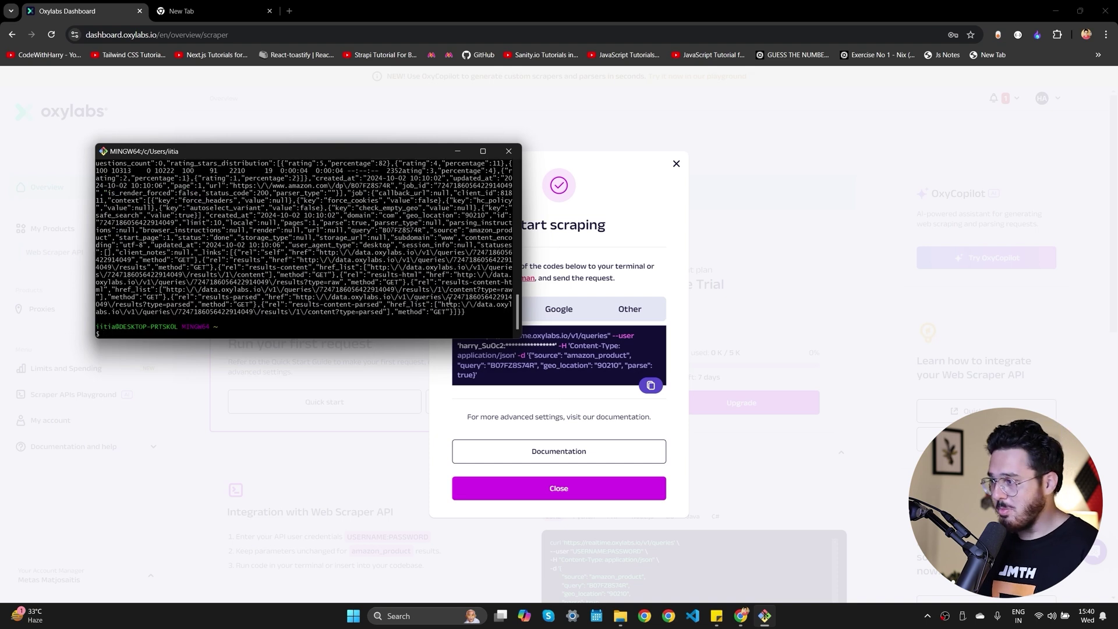
{"action": "scroll", "coordinate": [448, 301], "scroll_direction": "up", "scroll_amount": 10}
{"action": "left_click_drag", "start_coordinate": [260, 222], "coordinate": [342, 222]}
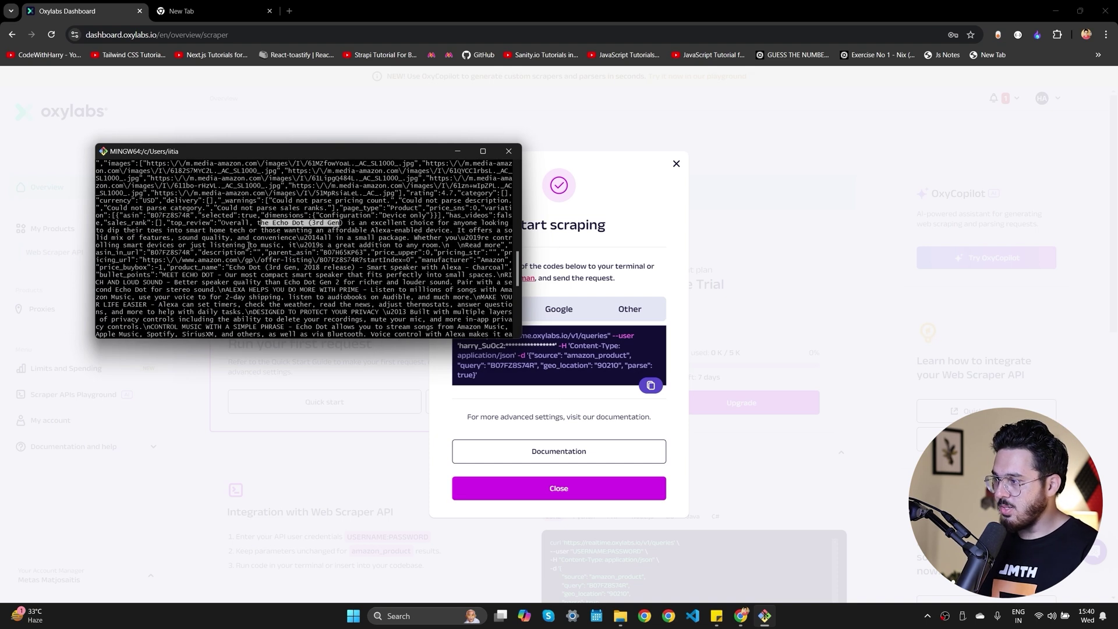
{"action": "scroll", "coordinate": [396, 281], "scroll_direction": "up", "scroll_amount": 5}
{"action": "left_click_drag", "start_coordinate": [135, 185], "coordinate": [235, 185]}
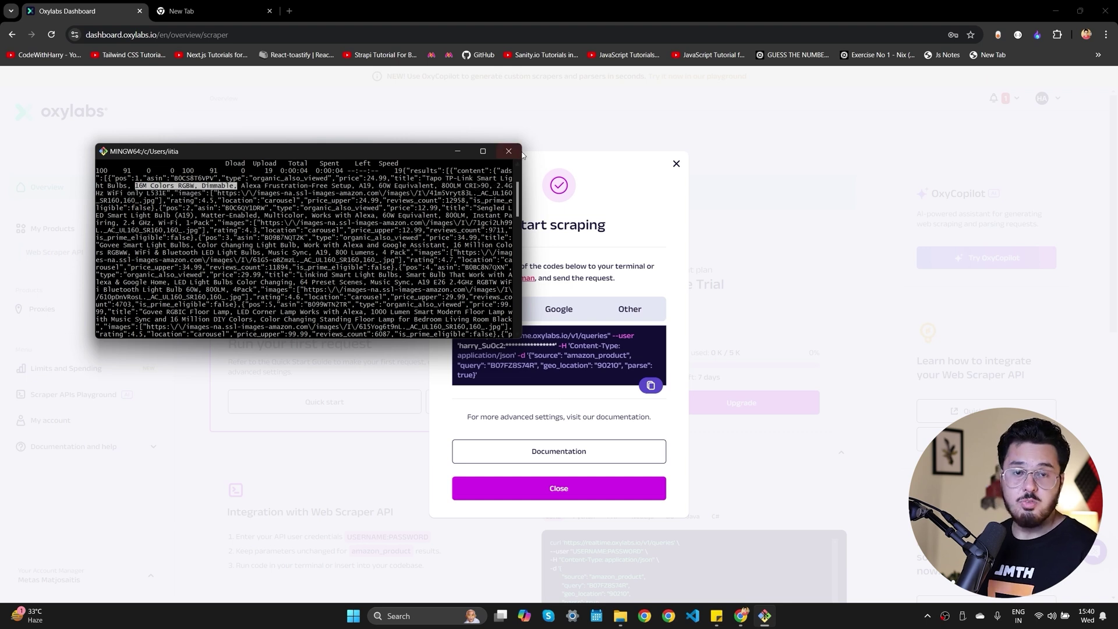
Minimize the terminal, close the Start scraping dialog, and open Scraper APIs Playground in a new tab
{"action": "left_click", "coordinate": [457, 151]}
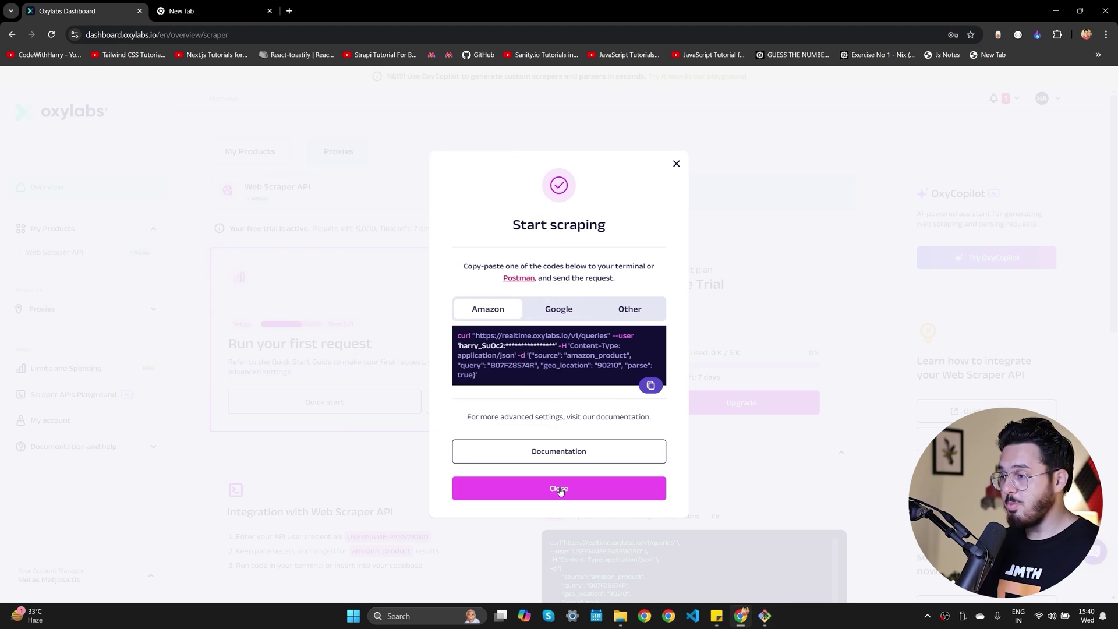
{"action": "left_click", "coordinate": [559, 489]}
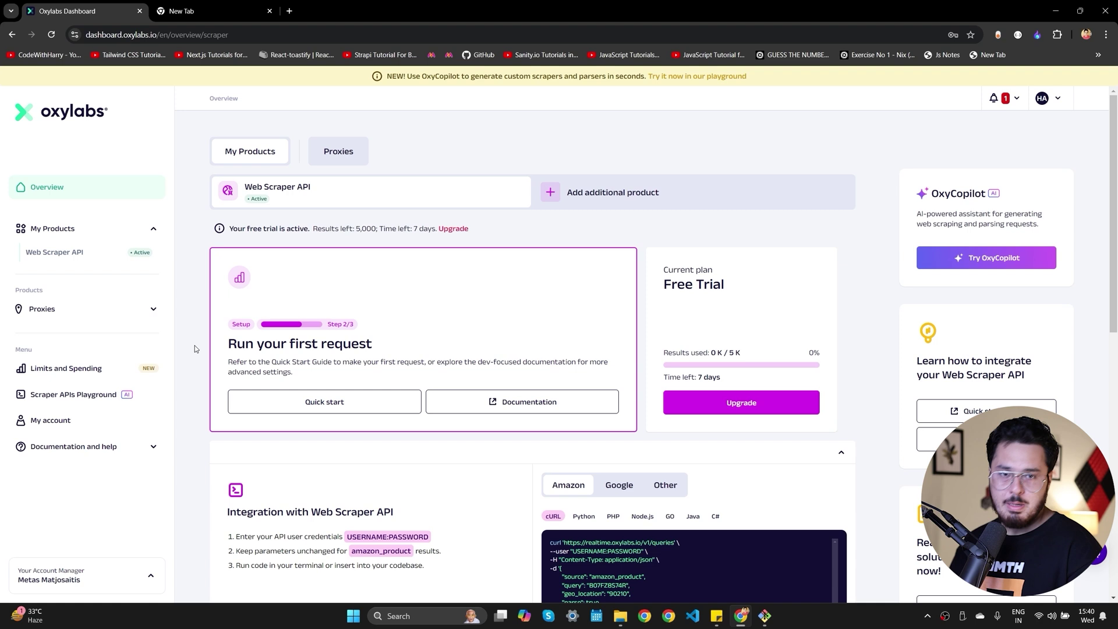
{"action": "middle_click", "coordinate": [63, 404]}
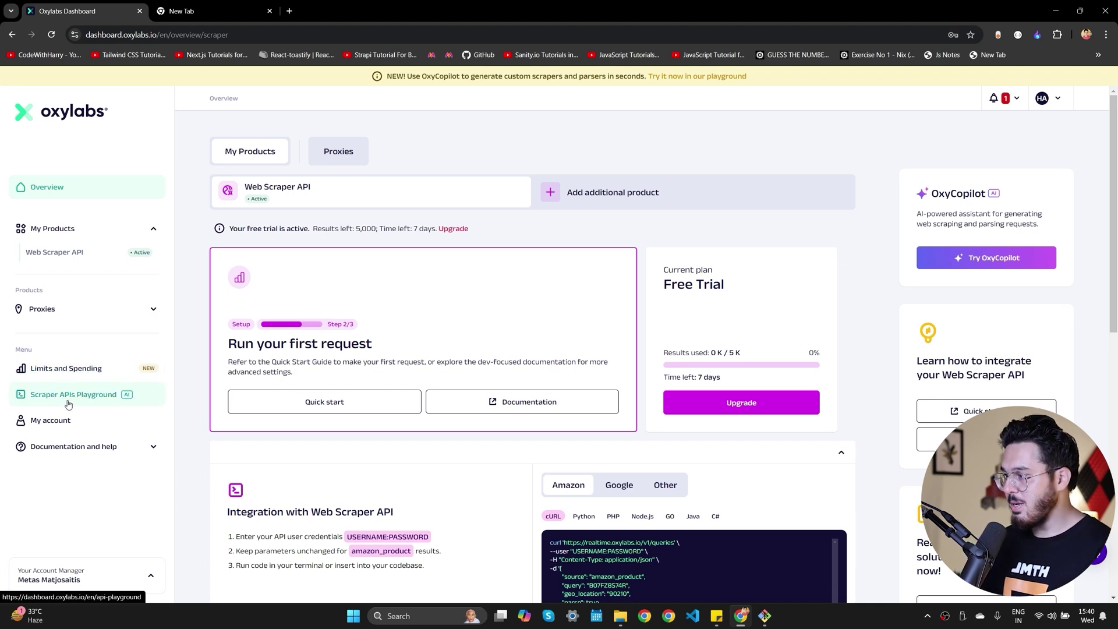
{"action": "left_click", "coordinate": [213, 11]}
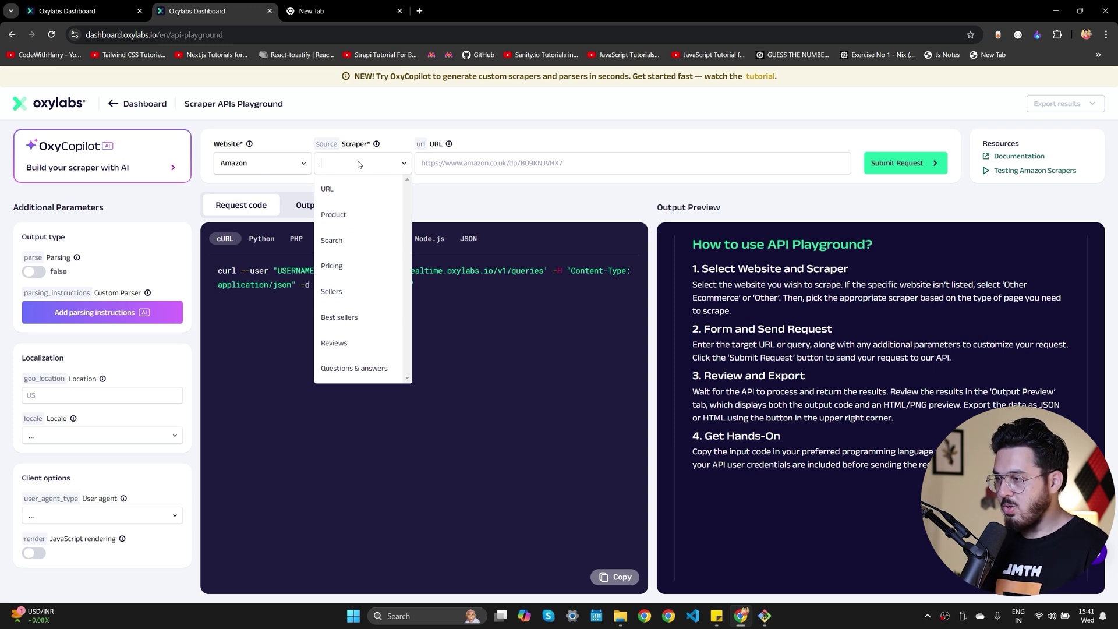
{"action": "left_click", "coordinate": [359, 165]}
Open a new incognito window and load amazon.in to search for laptops
{"action": "left_click", "coordinate": [1106, 34]}
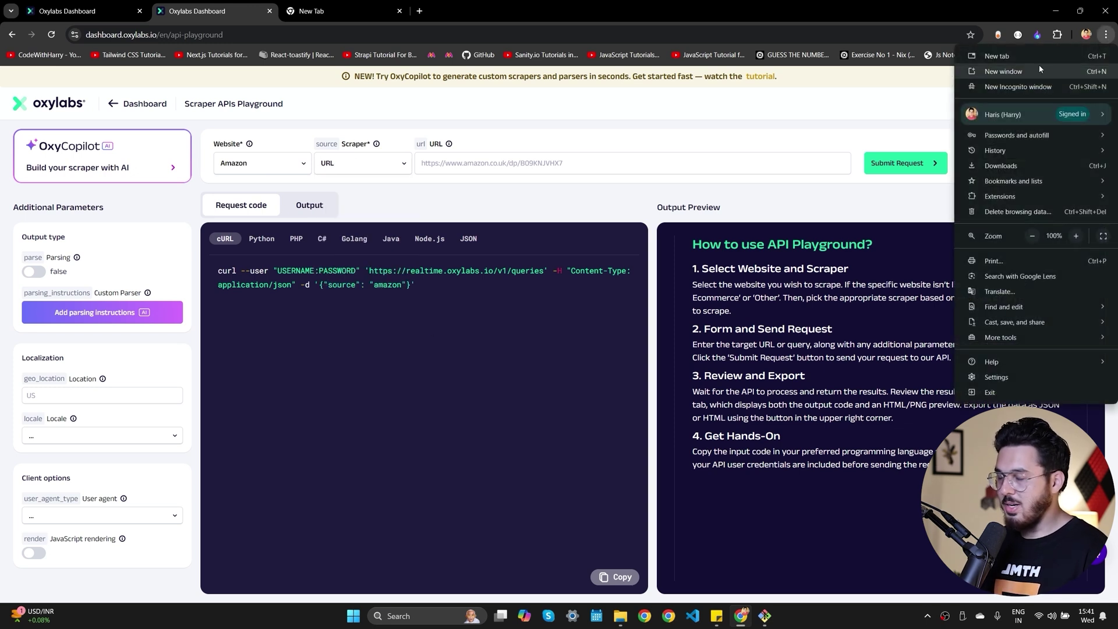
{"action": "left_click", "coordinate": [1041, 86]}
{"action": "type", "text": "amazon"}
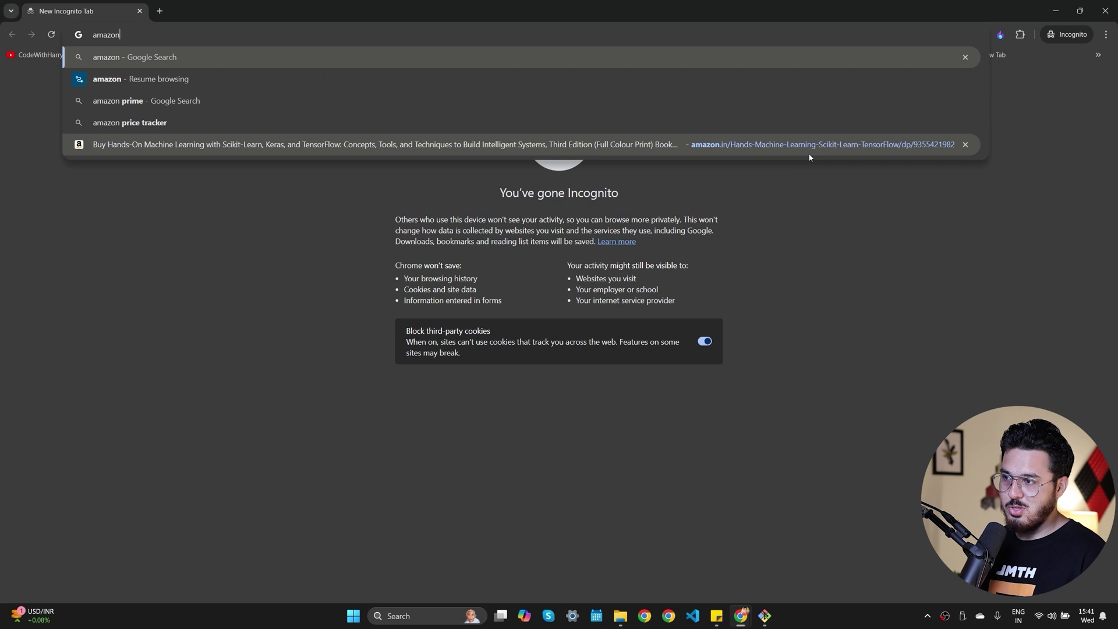
{"action": "type", "text": ".in"}
{"action": "key", "text": "Return"}
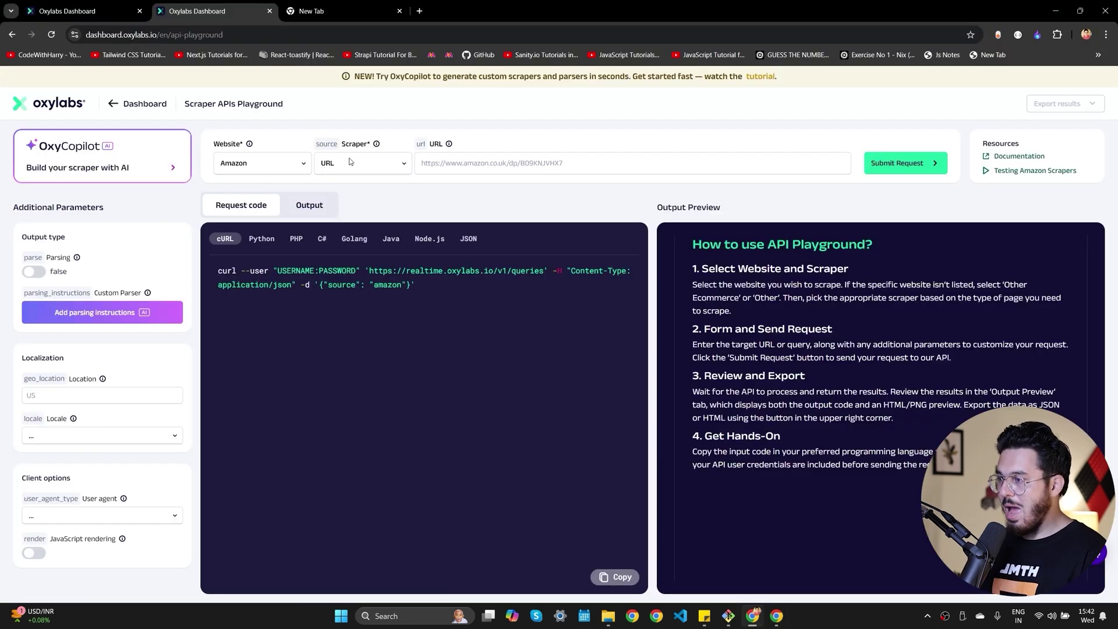
Switch the Amazon scraper type to Search and enter 'laptop' as the search query
{"action": "left_click", "coordinate": [351, 162]}
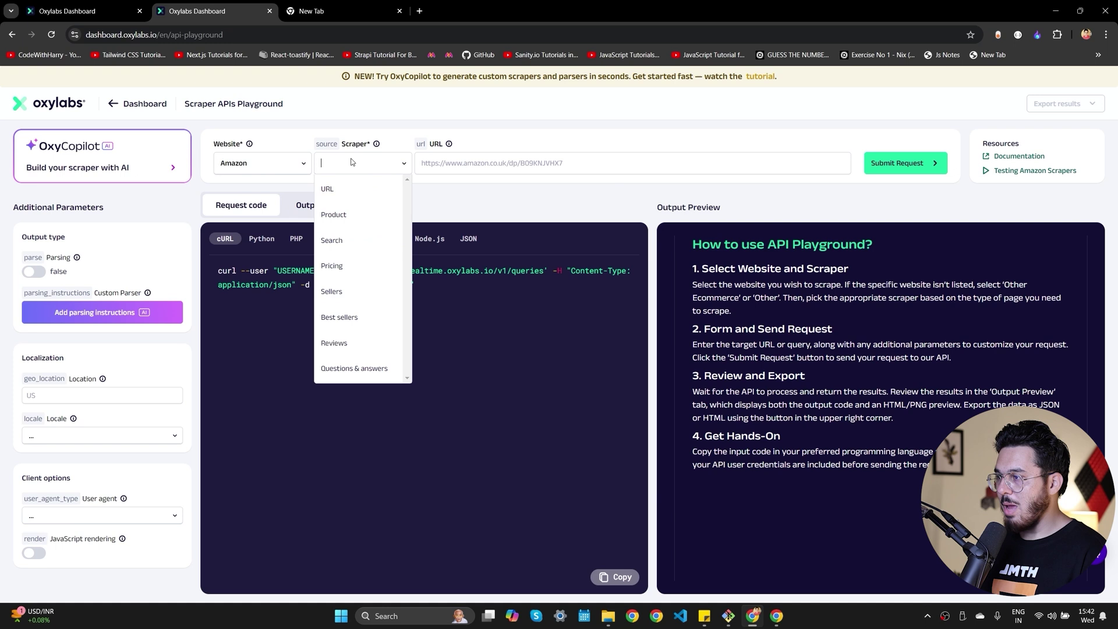
{"action": "left_click", "coordinate": [356, 247]}
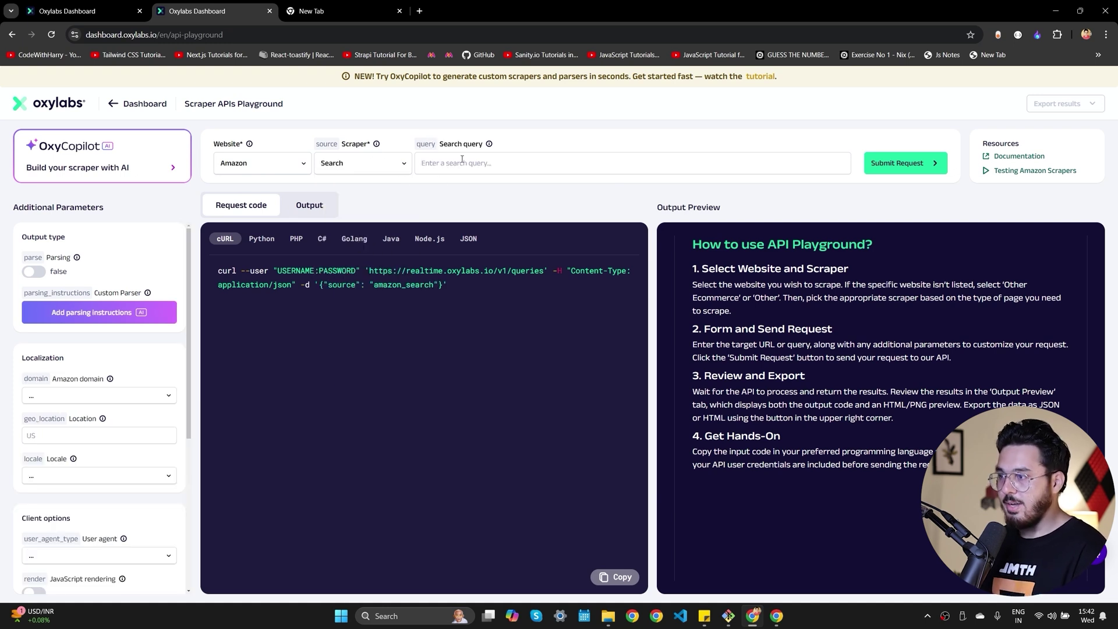
{"action": "left_click", "coordinate": [461, 159]}
{"action": "type", "text": "laptop"}
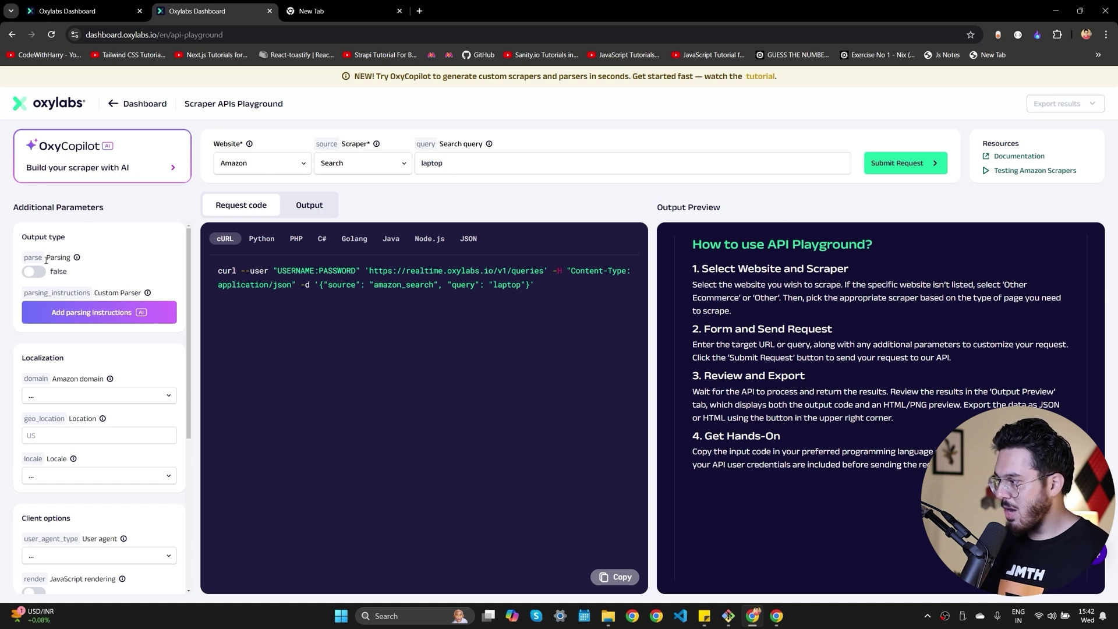
{"action": "mouse_move", "coordinate": [77, 261]}
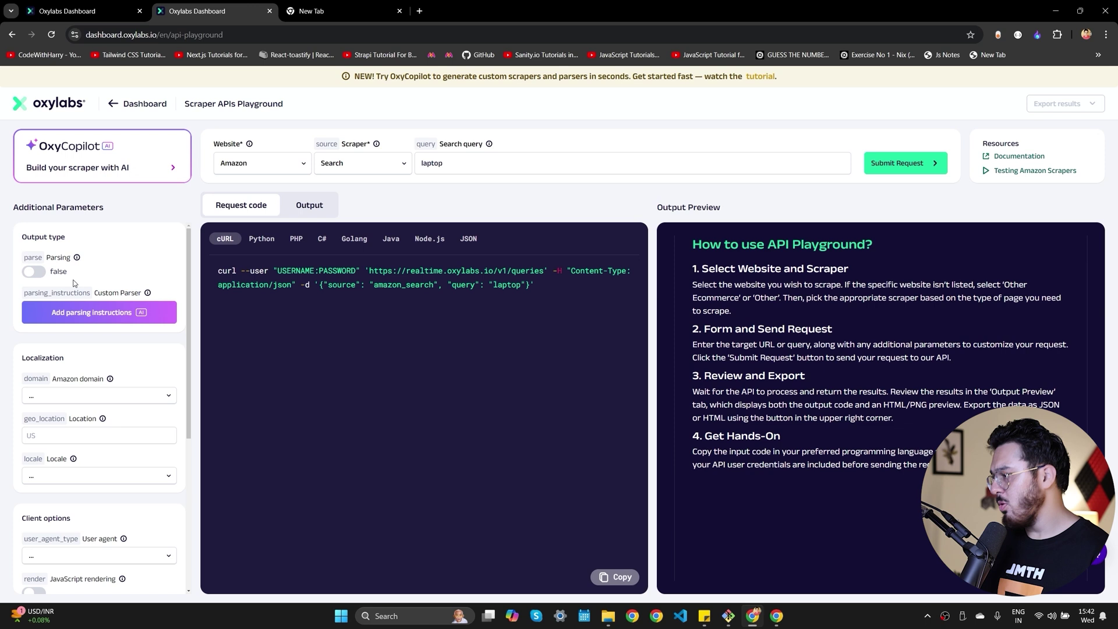
{"action": "scroll", "coordinate": [79, 264], "scroll_direction": "down", "scroll_amount": 2}
{"action": "left_click", "coordinate": [93, 286]}
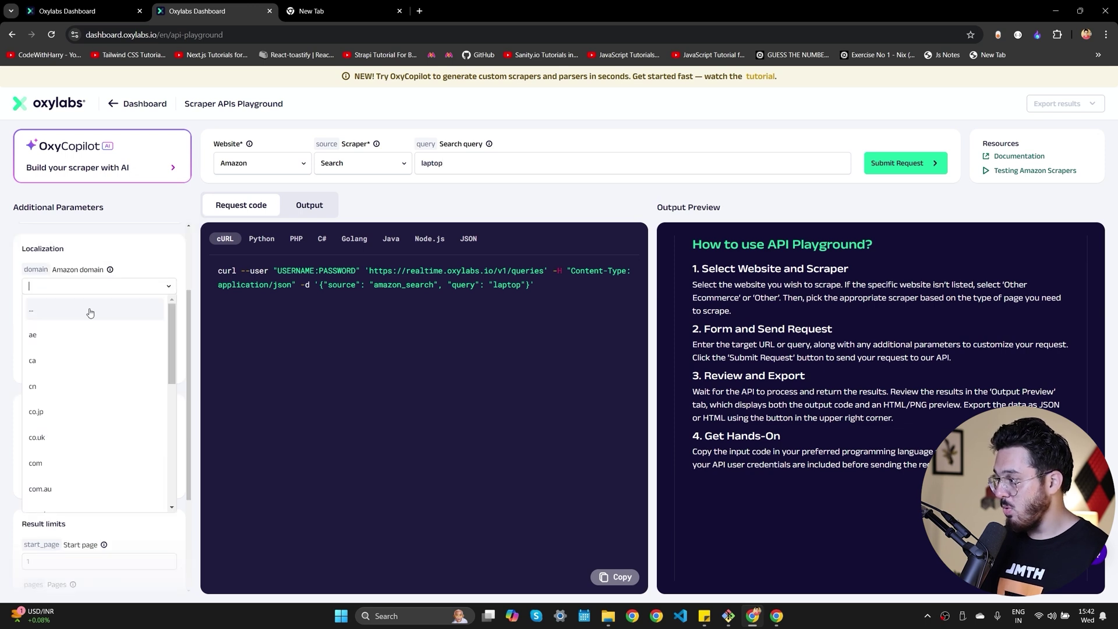
Set the Amazon domain to 'in' and the delivery location to 244901
{"action": "scroll", "coordinate": [62, 408], "scroll_direction": "down", "scroll_amount": 3}
{"action": "left_click", "coordinate": [63, 441]}
{"action": "left_click", "coordinate": [90, 327]}
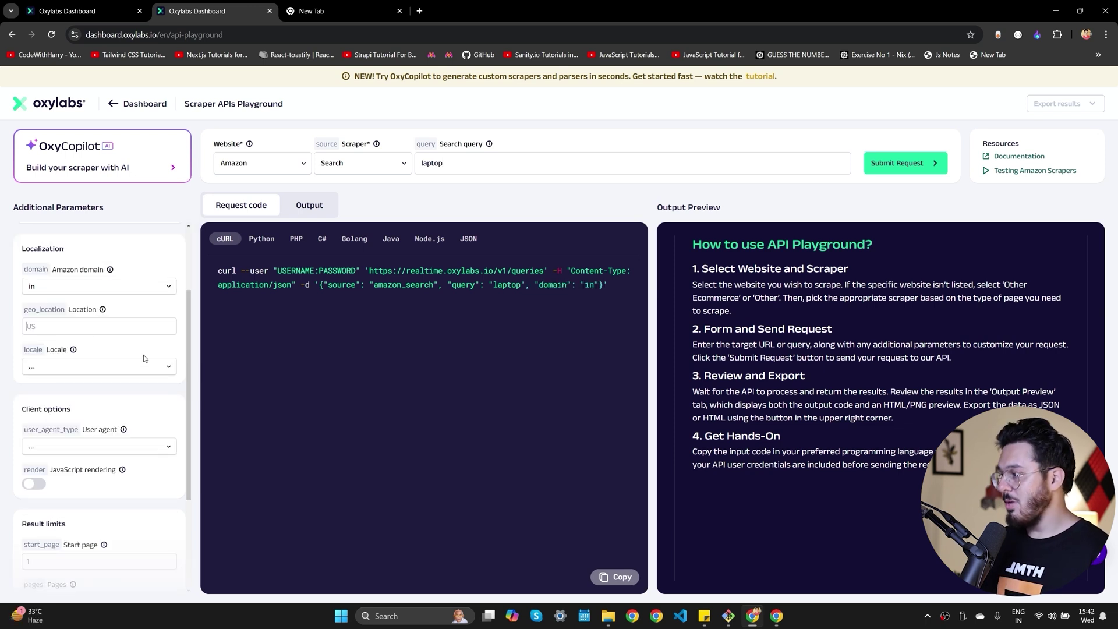
{"action": "type", "text": "244901"}
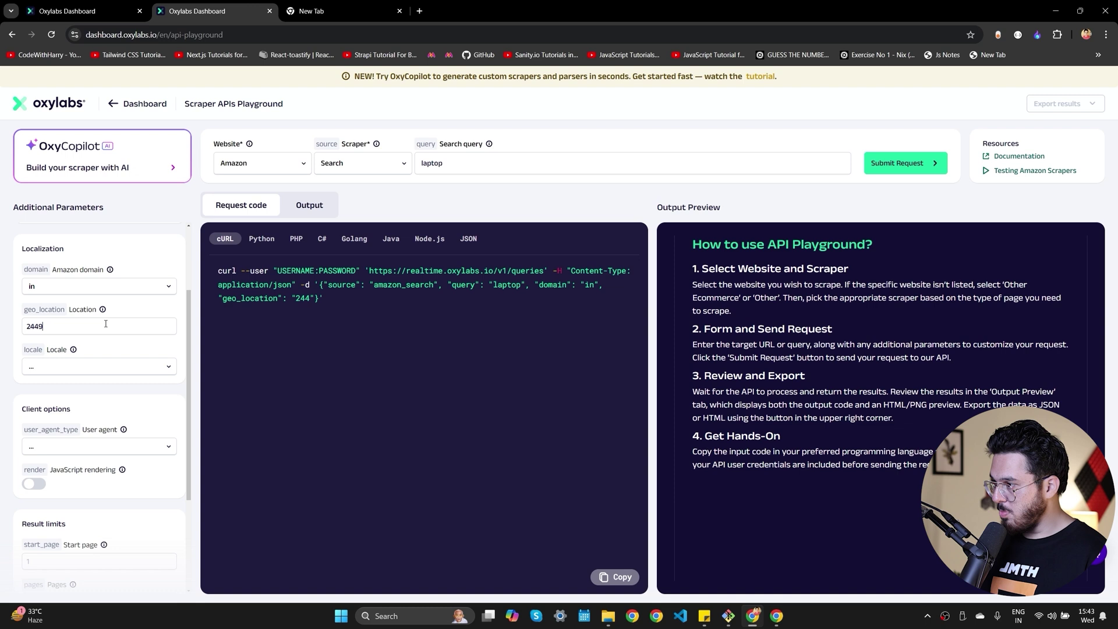
{"action": "left_click", "coordinate": [99, 366]}
{"action": "scroll", "coordinate": [88, 291], "scroll_direction": "down", "scroll_amount": 5}
{"action": "scroll", "coordinate": [95, 317], "scroll_direction": "down", "scroll_amount": 2}
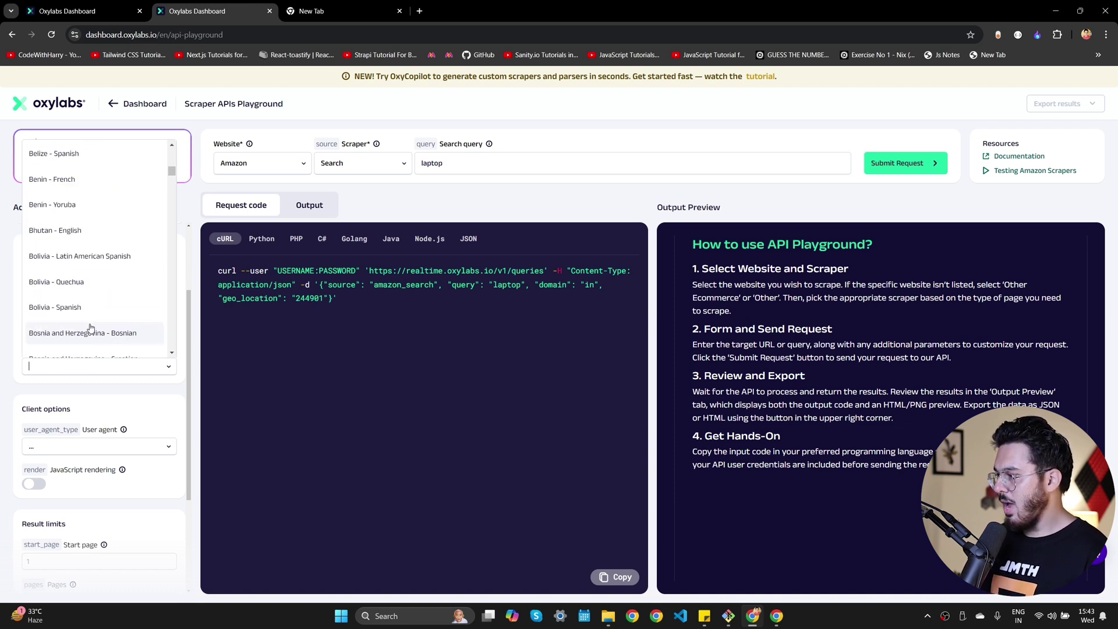
{"action": "left_click", "coordinate": [53, 364]}
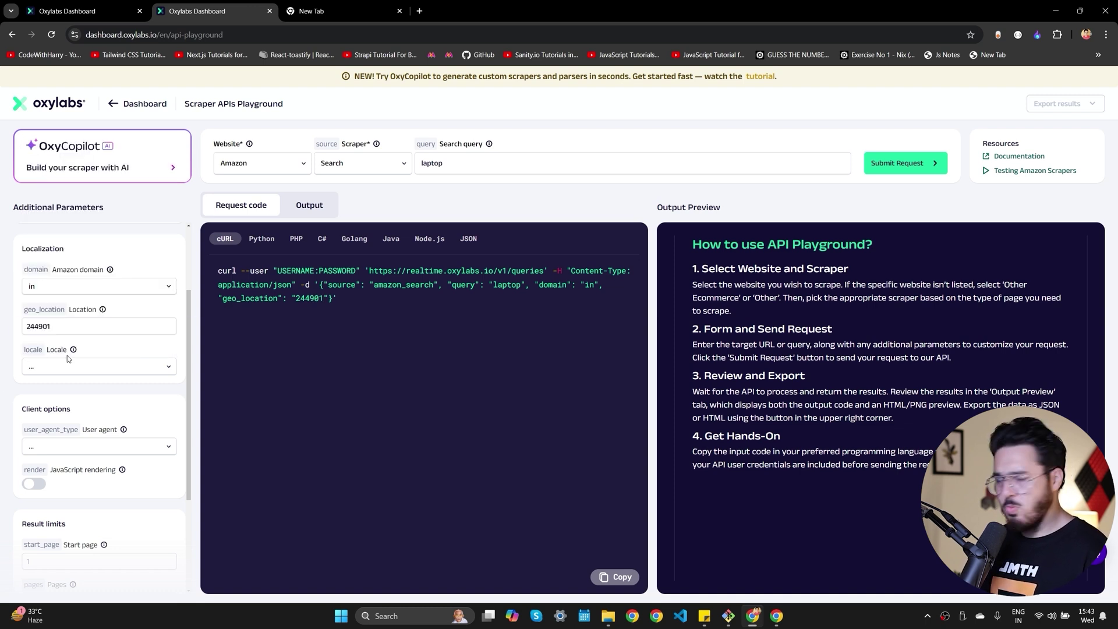
Choose the Desktop Chrome user agent, enable JavaScript rendering, and set start page 1 with 2 pages
{"action": "scroll", "coordinate": [67, 355], "scroll_direction": "down", "scroll_amount": 1}
{"action": "left_click", "coordinate": [70, 391]}
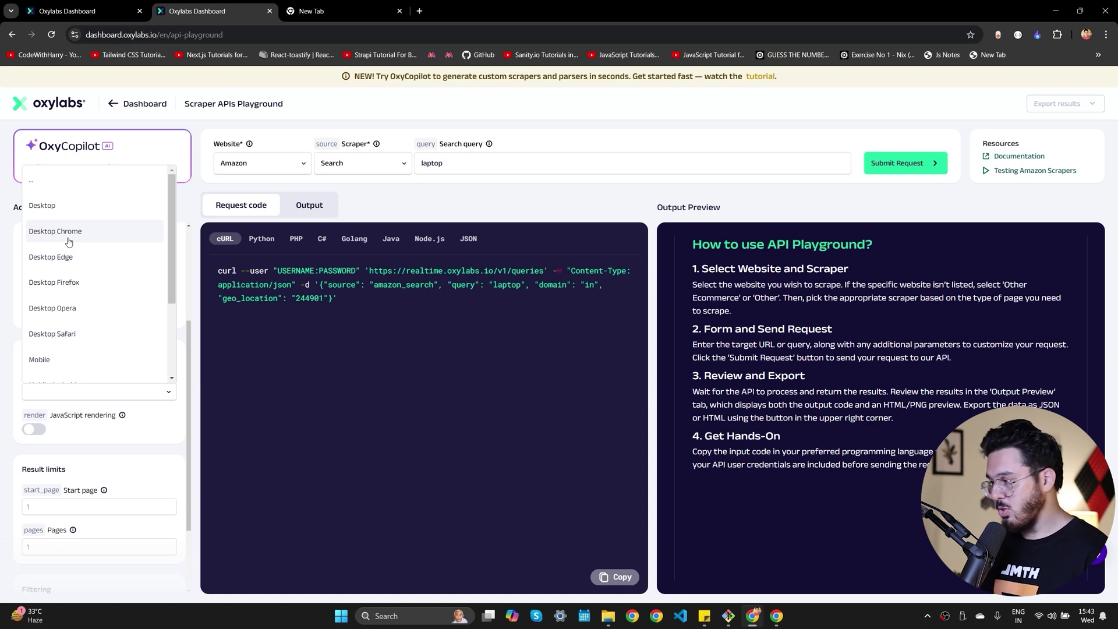
{"action": "left_click", "coordinate": [68, 241]}
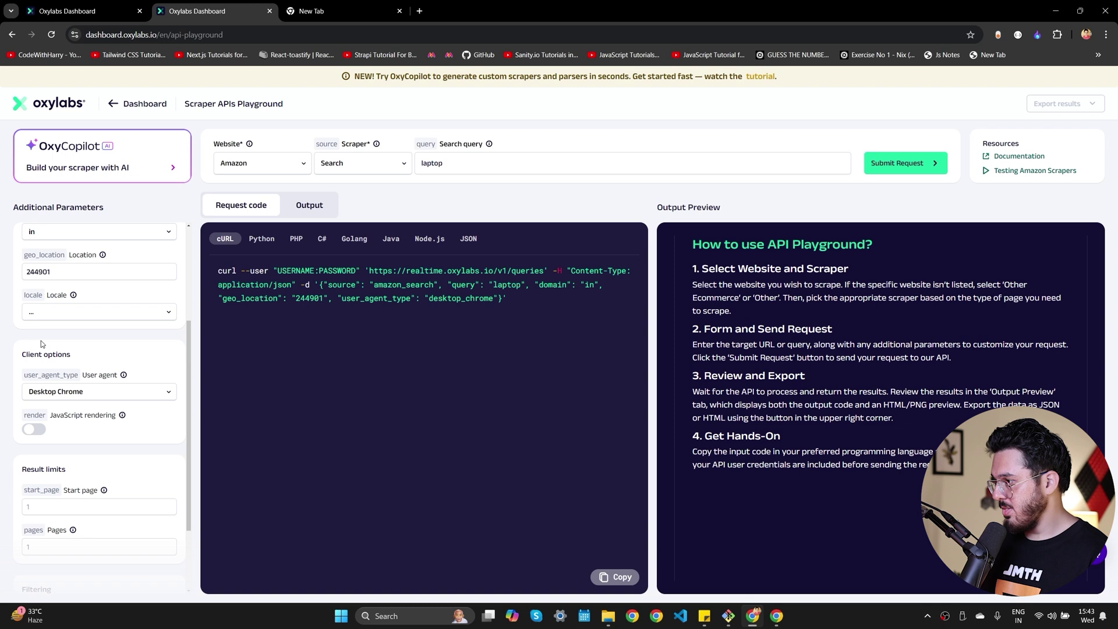
{"action": "scroll", "coordinate": [48, 348], "scroll_direction": "down", "scroll_amount": 2}
{"action": "left_click", "coordinate": [34, 327]}
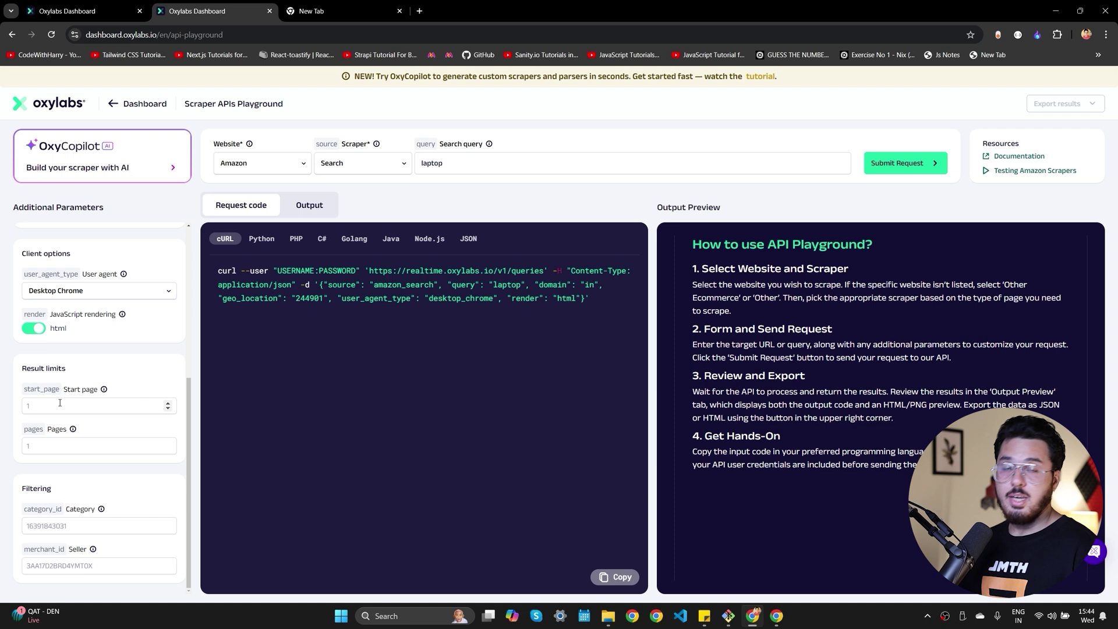
{"action": "key", "text": "Tab"}
{"action": "type", "text": "2"}
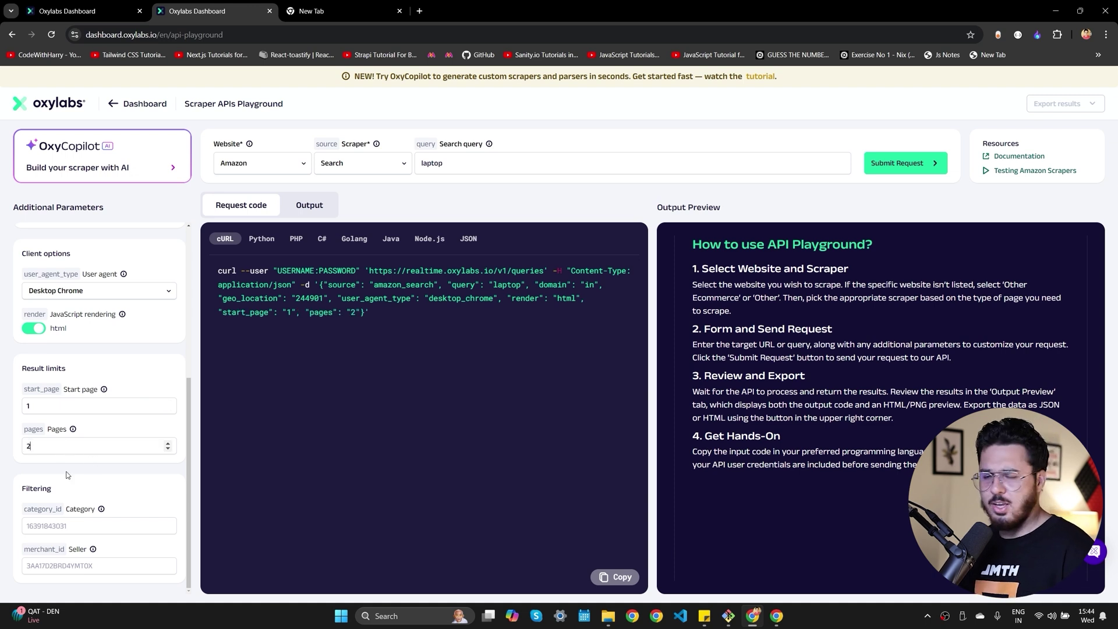
{"action": "left_click", "coordinate": [778, 617]}
Browse the Amazon.in results and store pages, highlight the store id in the URL, then return home
{"action": "scroll", "coordinate": [524, 334], "scroll_direction": "down", "scroll_amount": 3}
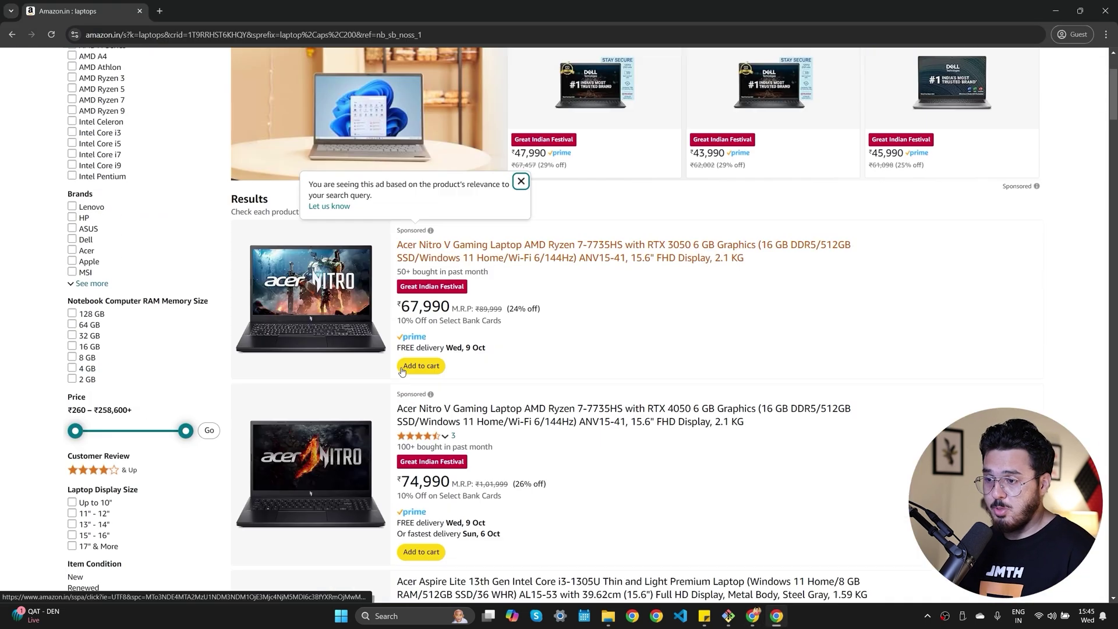
{"action": "scroll", "coordinate": [524, 333], "scroll_direction": "up", "scroll_amount": 3}
{"action": "scroll", "coordinate": [170, 242], "scroll_direction": "up", "scroll_amount": 1}
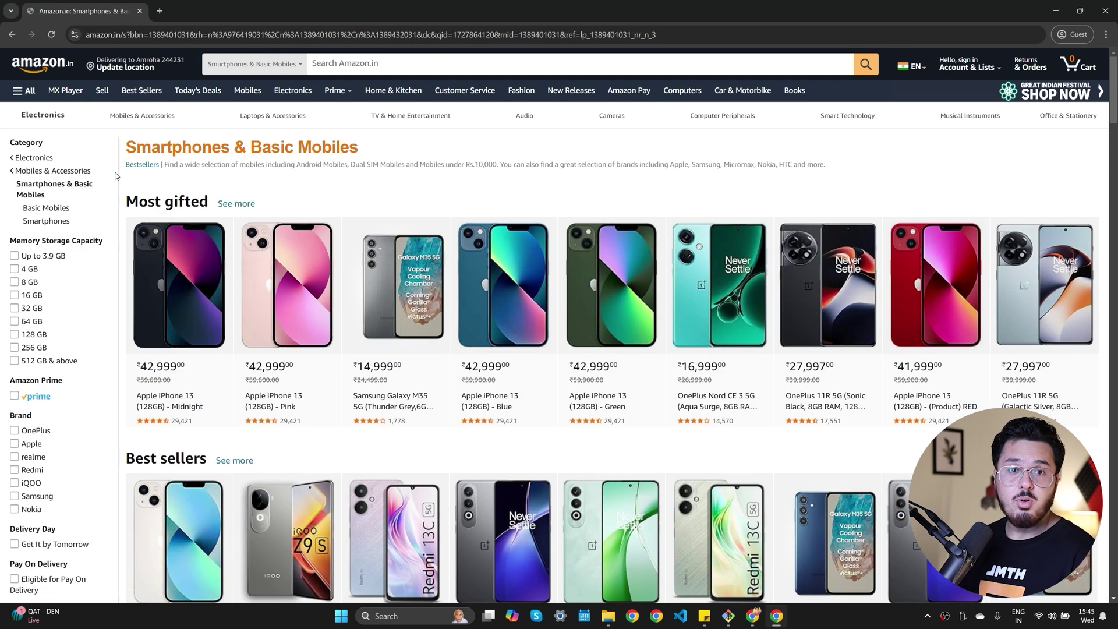
{"action": "mouse_move", "coordinate": [302, 122]}
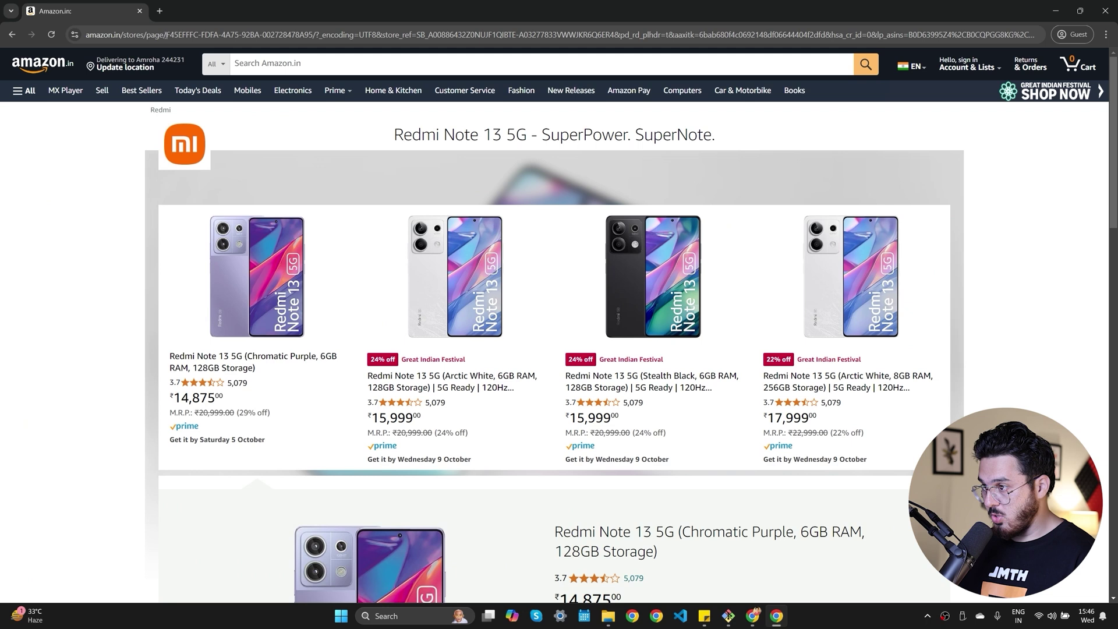
{"action": "left_click", "coordinate": [168, 35]}
{"action": "left_click", "coordinate": [168, 35]}
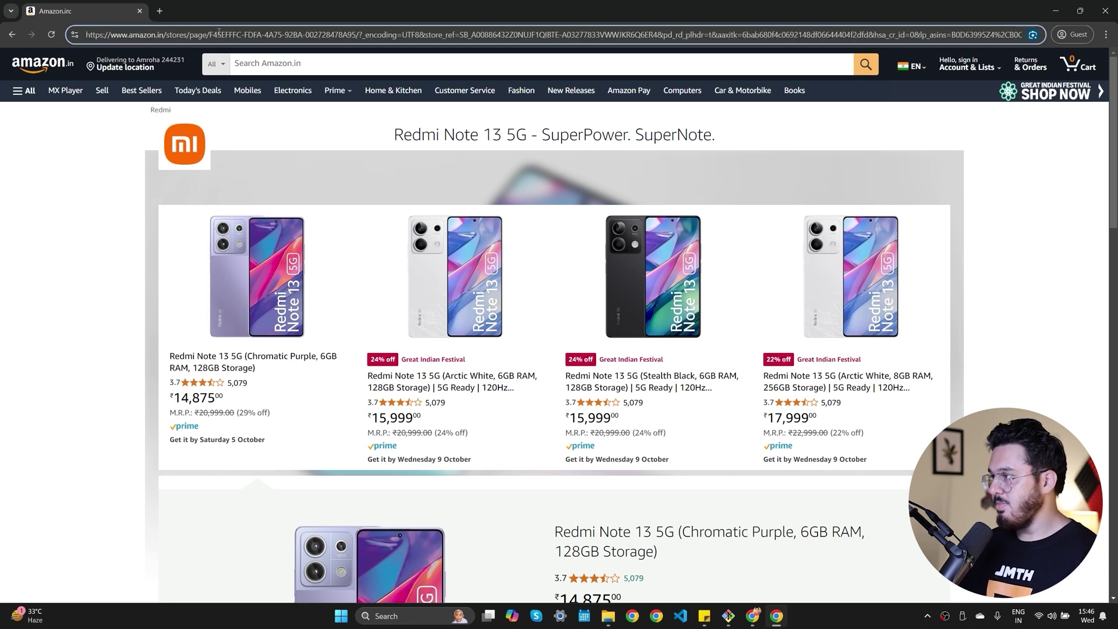
{"action": "left_click_drag", "start_coordinate": [210, 34], "coordinate": [356, 35]}
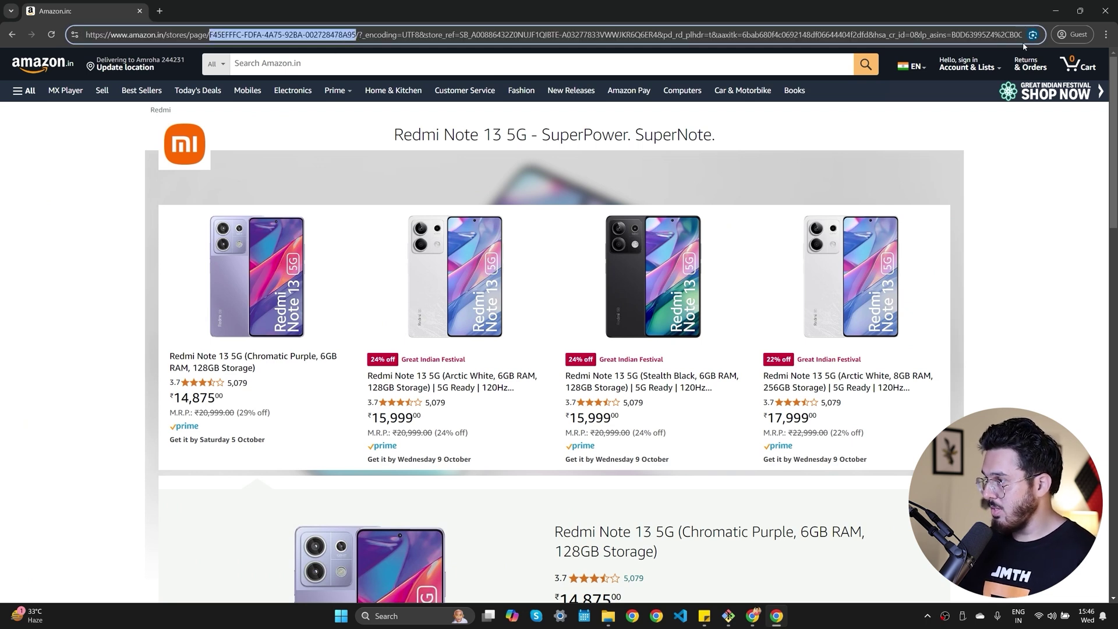
{"action": "left_click", "coordinate": [41, 64]}
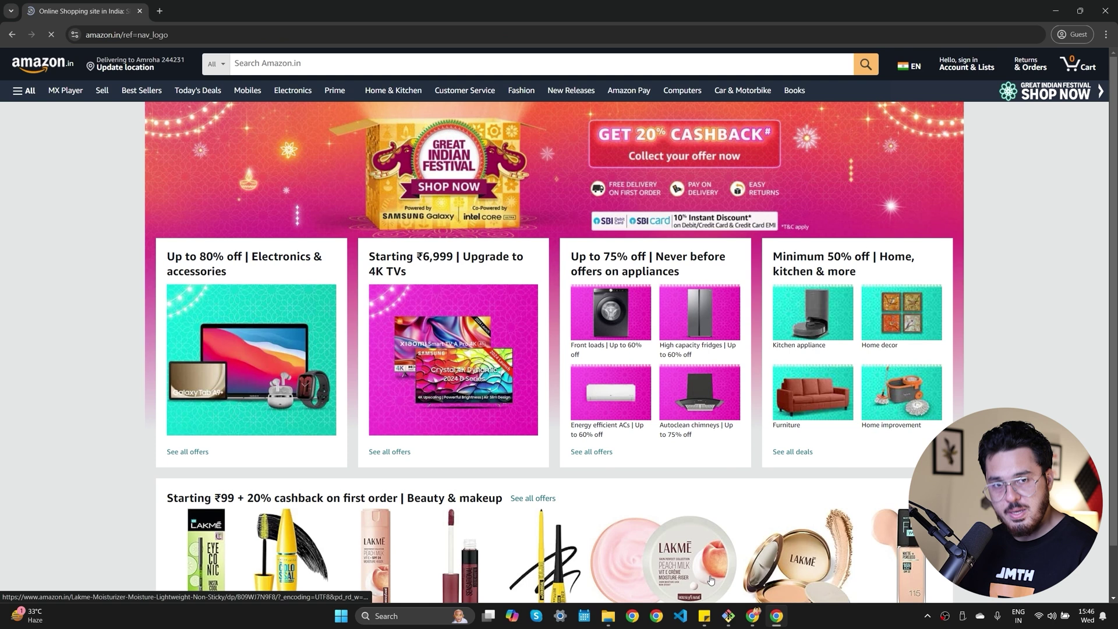
Submit the Amazon laptop search request, re-enter 2 in Pages after the error, and resubmit
{"action": "left_click", "coordinate": [752, 615]}
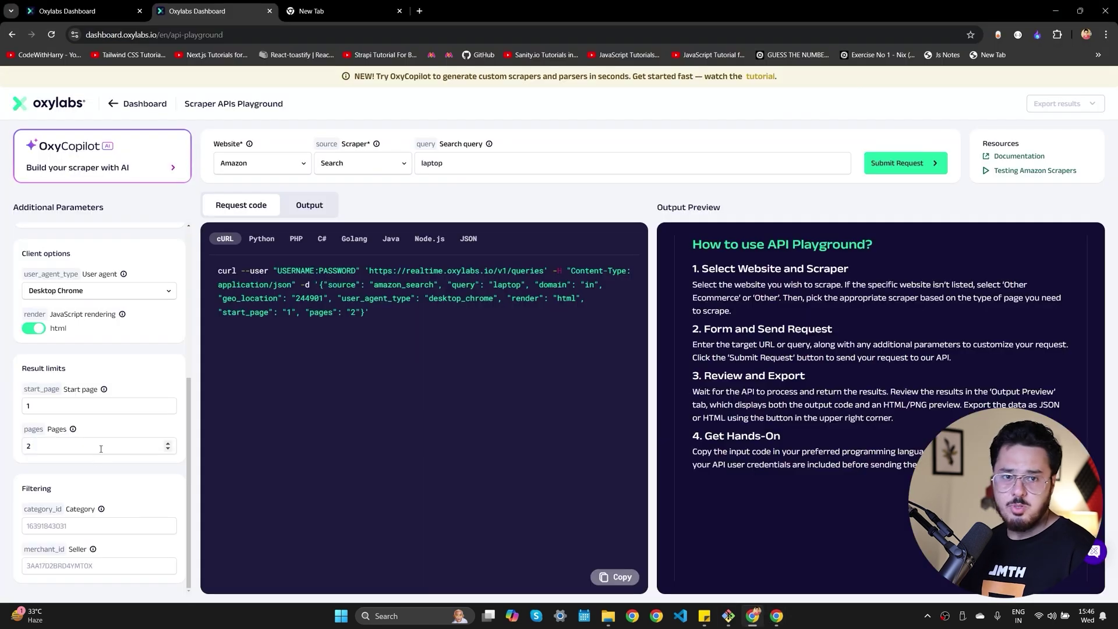
{"action": "scroll", "coordinate": [101, 449], "scroll_direction": "down", "scroll_amount": 2}
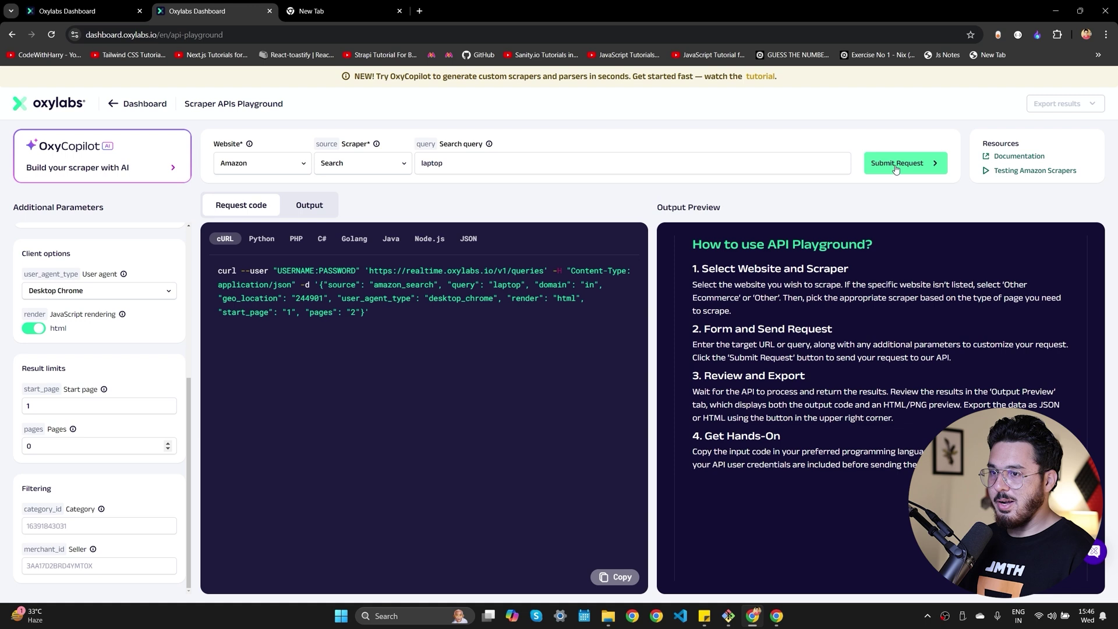
{"action": "left_click", "coordinate": [897, 168]}
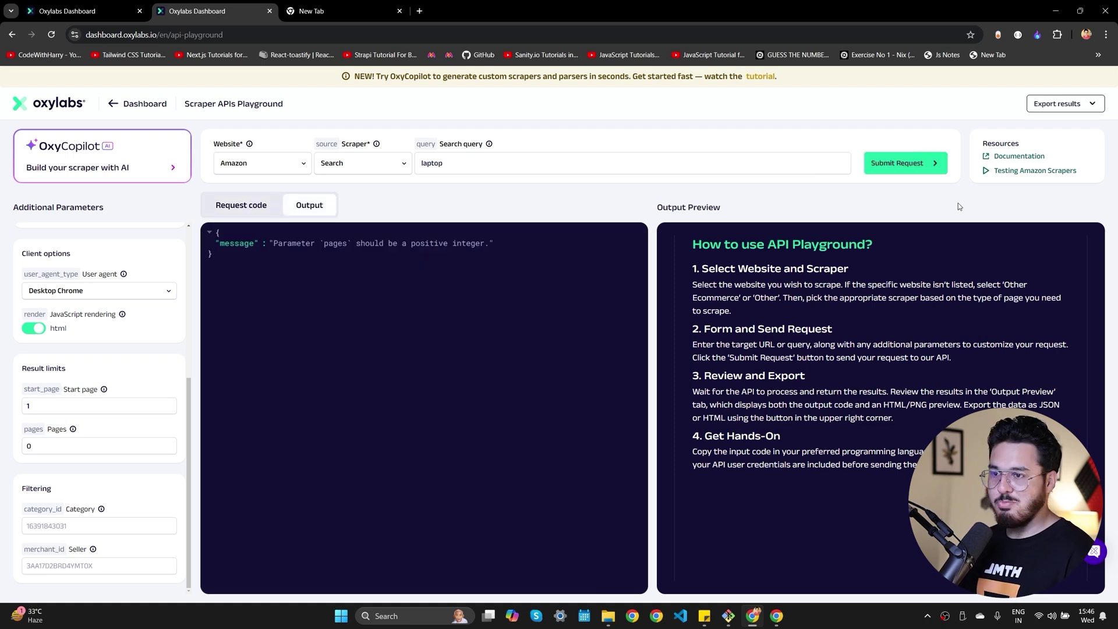
{"action": "double_click", "coordinate": [165, 447]}
{"action": "type", "text": "2"}
{"action": "left_click", "coordinate": [894, 165]}
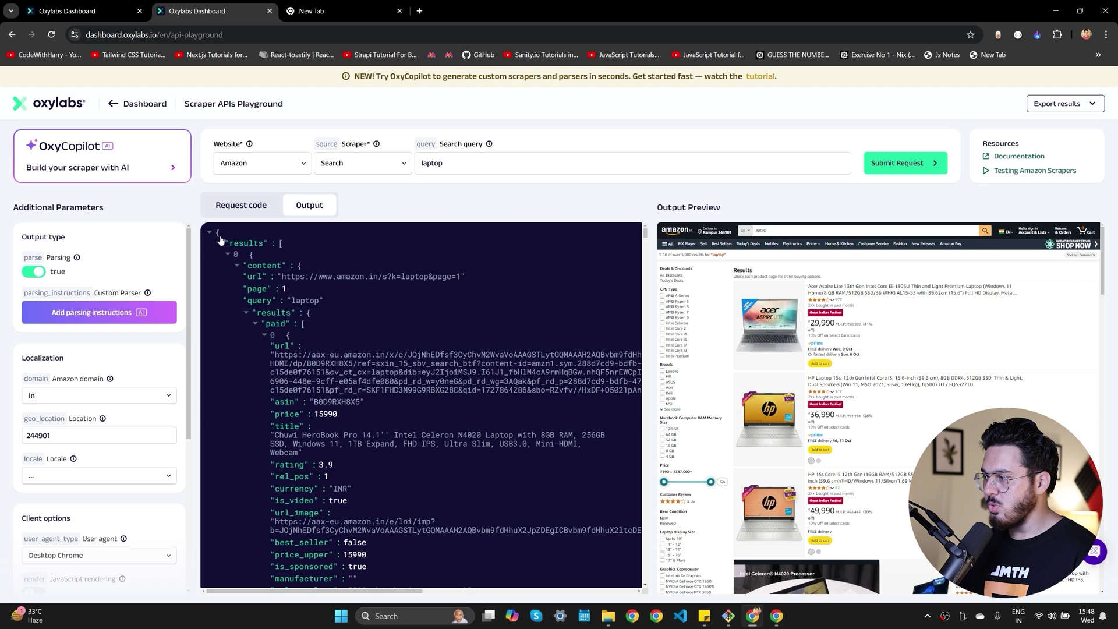
Scroll through the parsed Amazon laptop JSON, highlighting the sales volume and review count fields
{"action": "scroll", "coordinate": [453, 431], "scroll_direction": "down", "scroll_amount": 15}
{"action": "left_click_drag", "start_coordinate": [645, 415], "coordinate": [643, 583]}
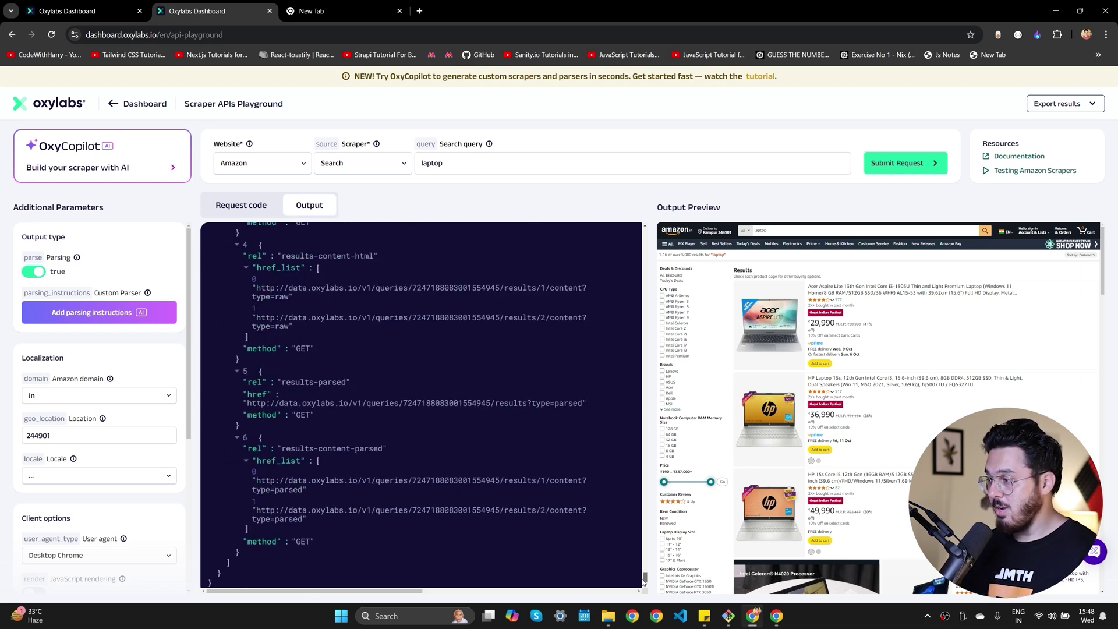
{"action": "scroll", "coordinate": [643, 582], "scroll_direction": "up", "scroll_amount": 20}
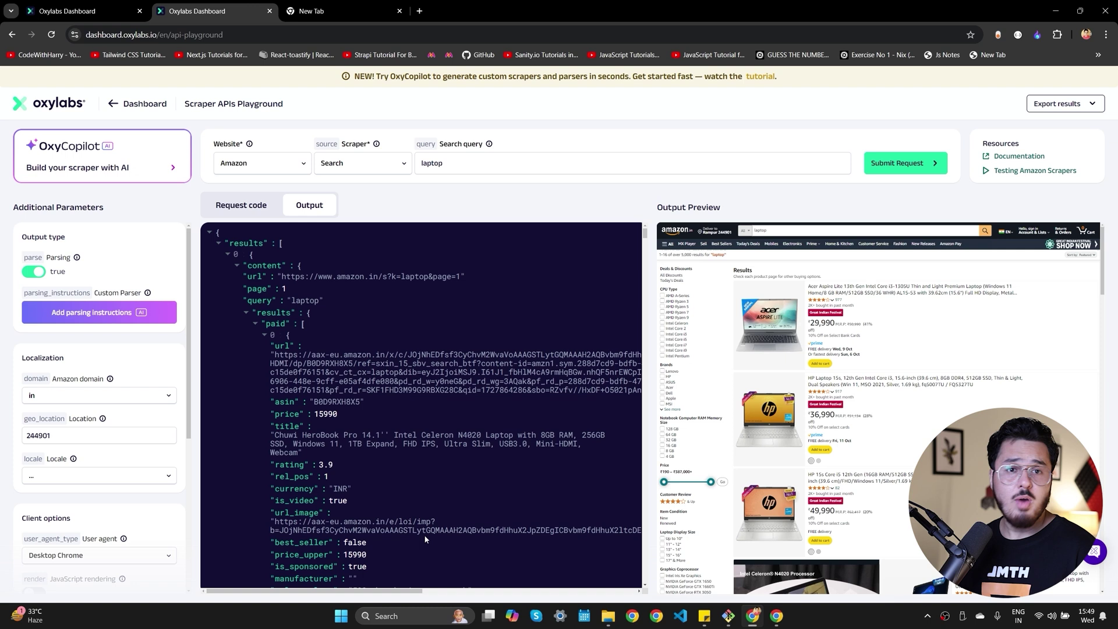
{"action": "scroll", "coordinate": [425, 540], "scroll_direction": "down", "scroll_amount": 15}
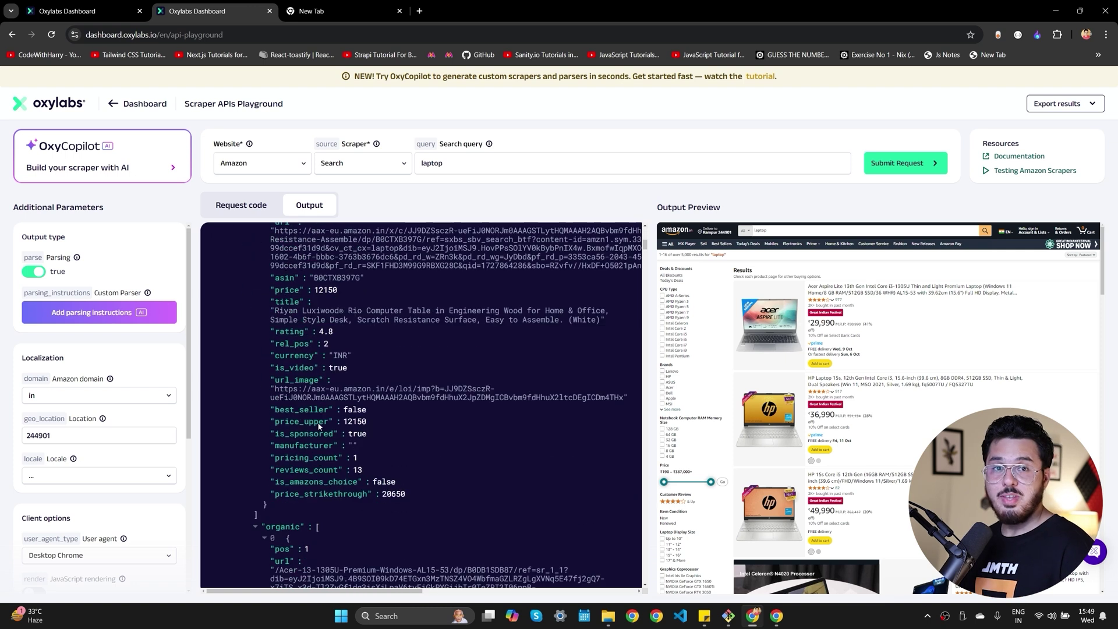
{"action": "scroll", "coordinate": [318, 434], "scroll_direction": "down", "scroll_amount": 12}
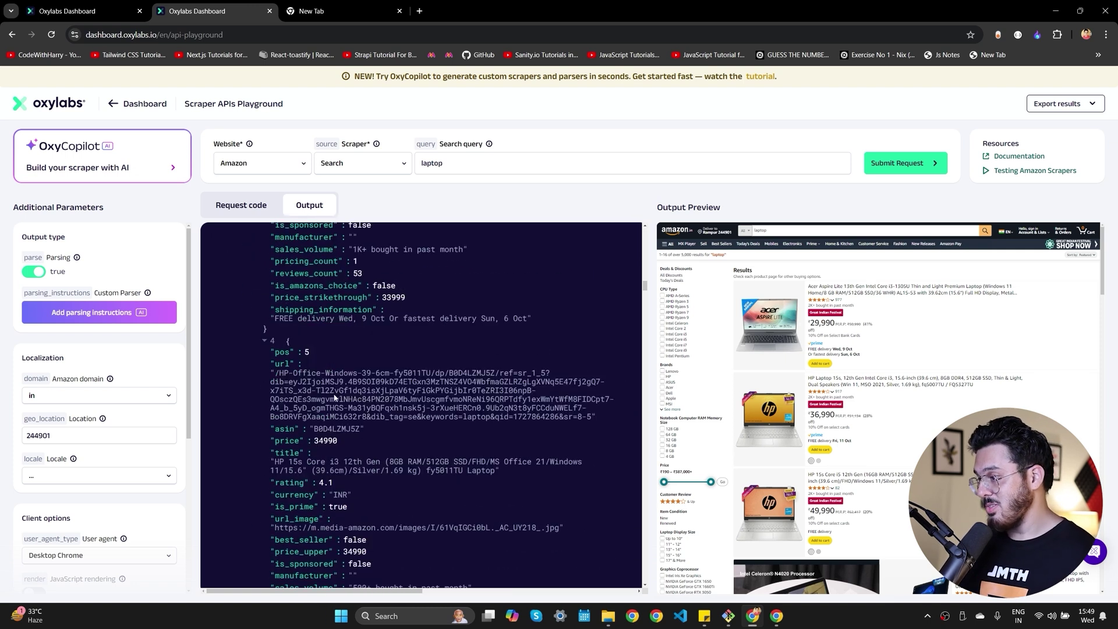
{"action": "scroll", "coordinate": [321, 415], "scroll_direction": "down", "scroll_amount": 3}
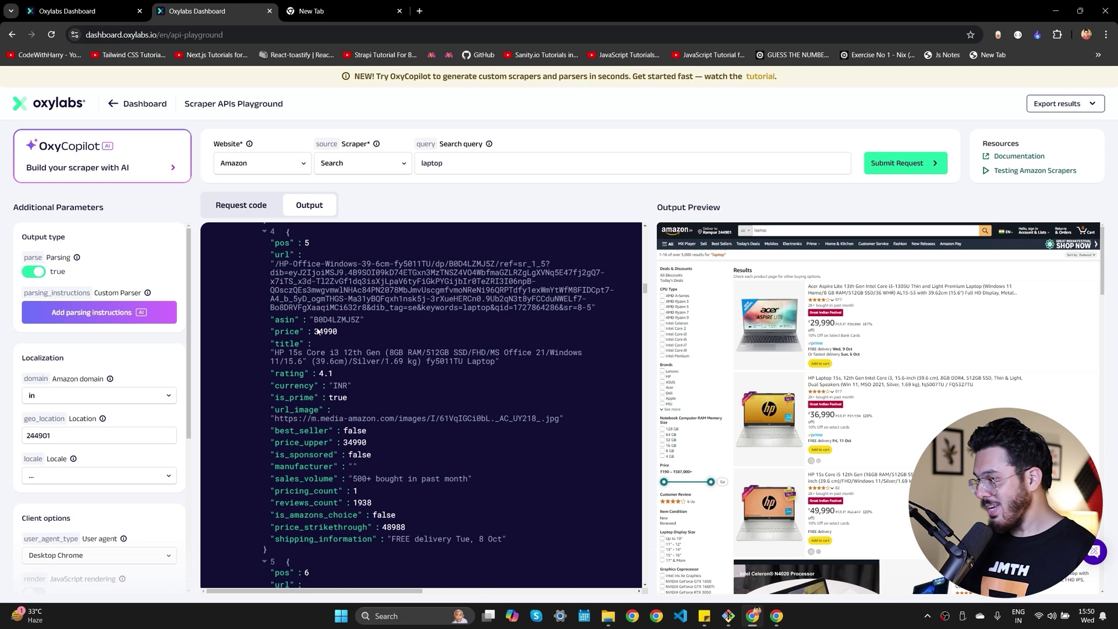
{"action": "left_click_drag", "start_coordinate": [314, 331], "coordinate": [357, 322]}
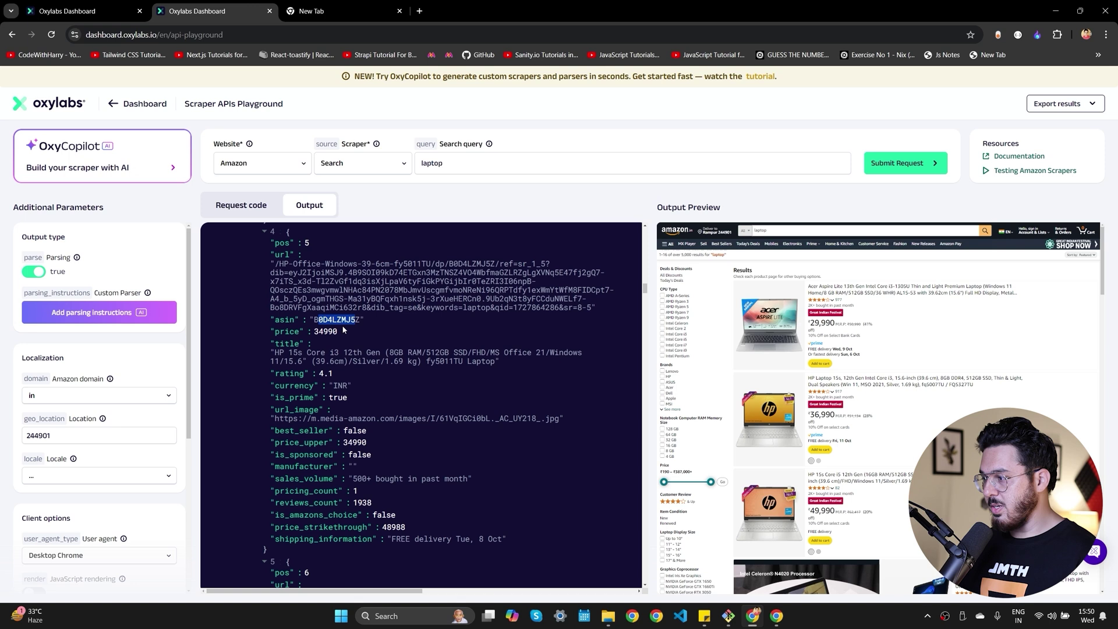
{"action": "left_click_drag", "start_coordinate": [349, 477], "coordinate": [367, 515]}
{"action": "left_click", "coordinate": [340, 438]}
Review results down to the refurbished Lenovo ThinkPad at 13329 INR and open the Website dropdown
{"action": "scroll", "coordinate": [341, 438], "scroll_direction": "down", "scroll_amount": 5}
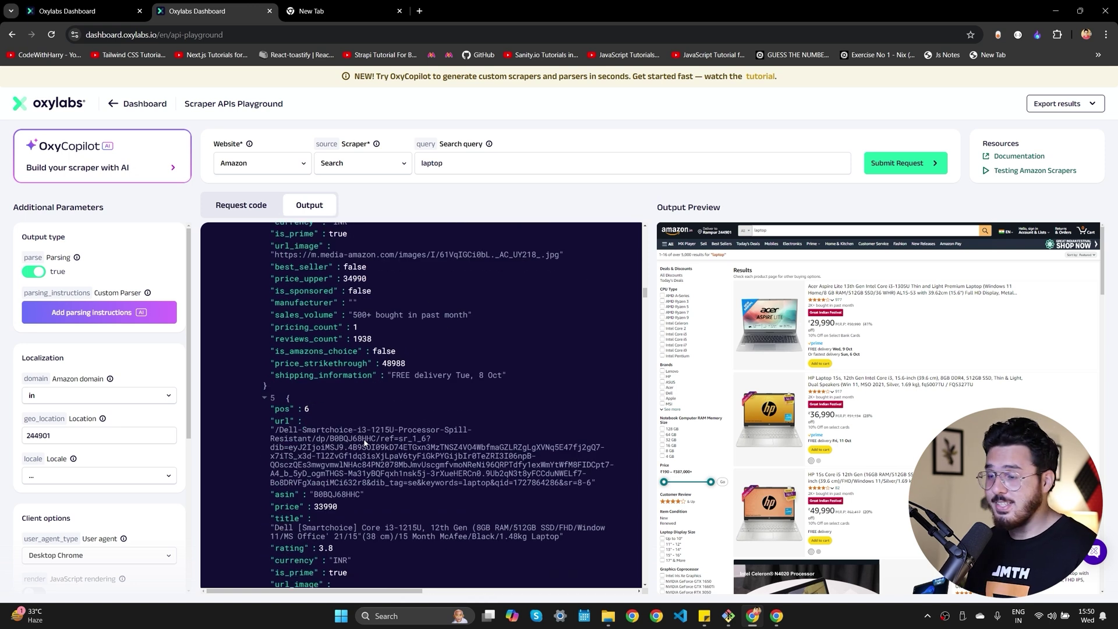
{"action": "scroll", "coordinate": [376, 438], "scroll_direction": "down", "scroll_amount": 5}
{"action": "scroll", "coordinate": [375, 478], "scroll_direction": "up", "scroll_amount": 1}
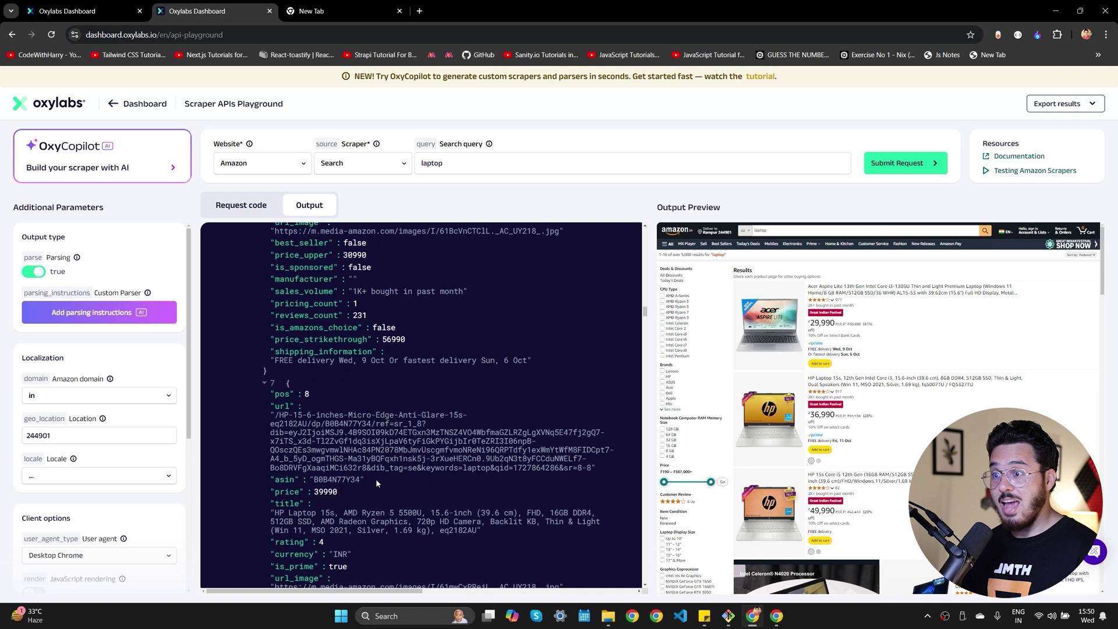
{"action": "scroll", "coordinate": [390, 475], "scroll_direction": "down", "scroll_amount": 3}
{"action": "left_click_drag", "start_coordinate": [275, 295], "coordinate": [539, 482]}
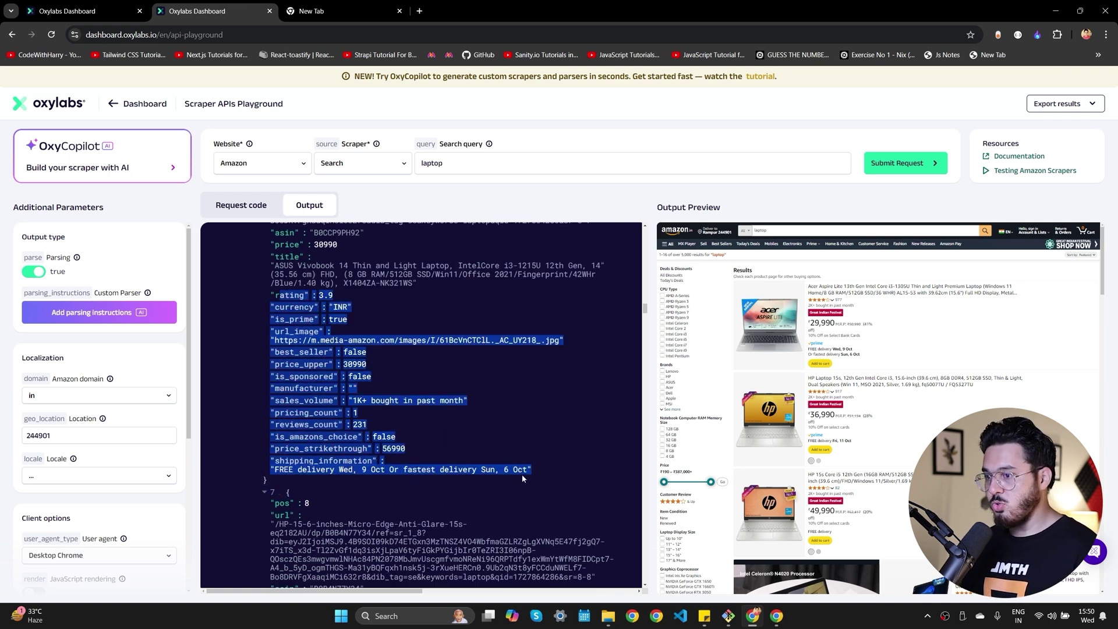
{"action": "scroll", "coordinate": [522, 478], "scroll_direction": "down", "scroll_amount": 8}
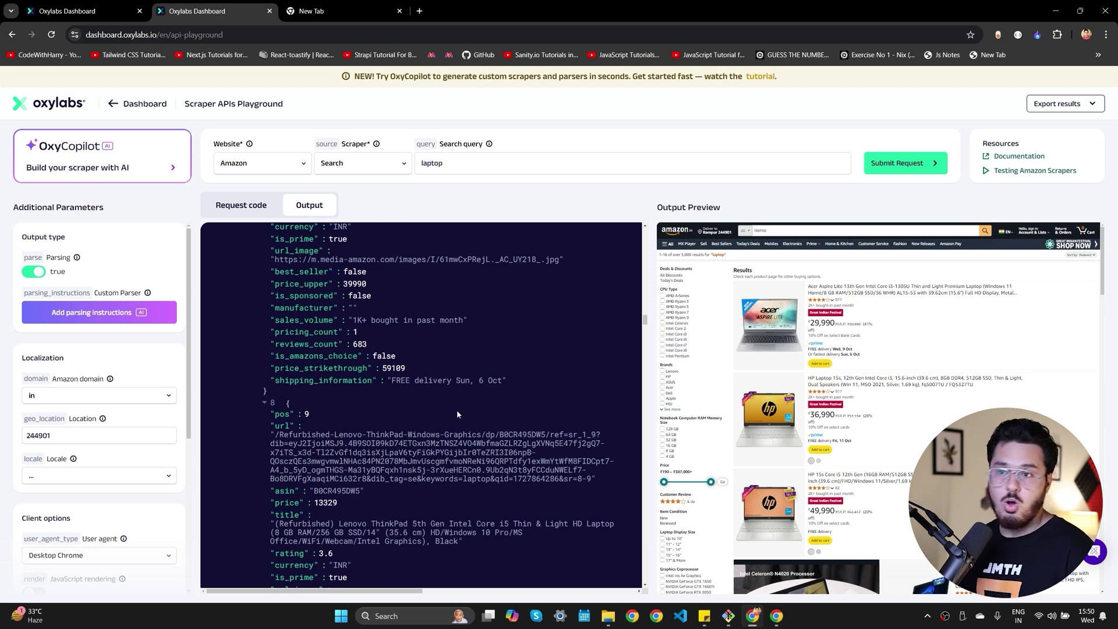
{"action": "left_click", "coordinate": [270, 156]}
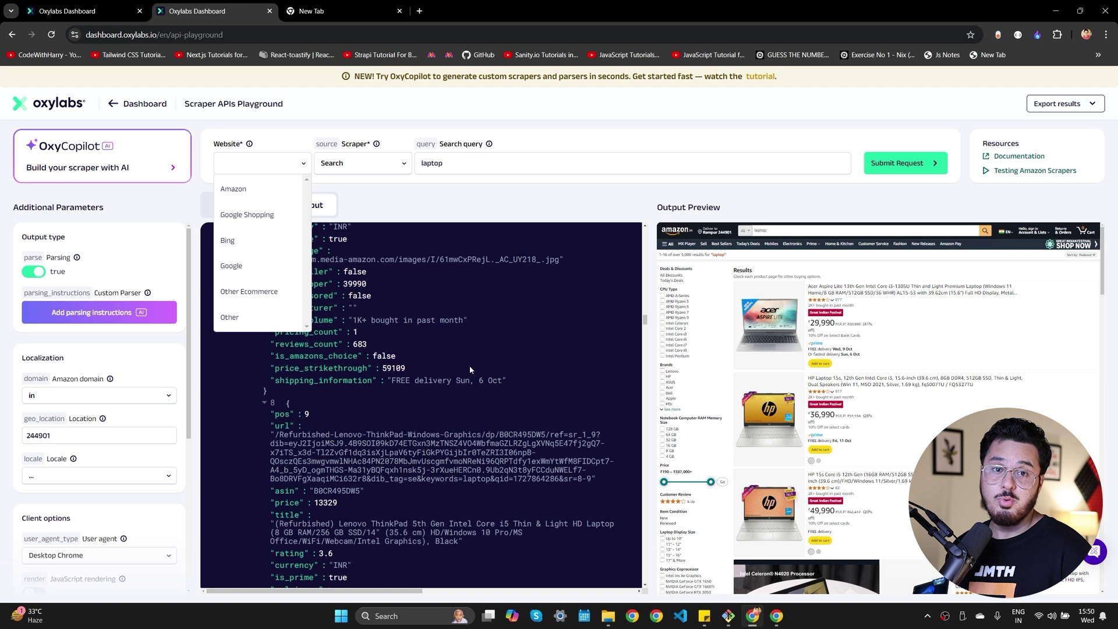
Keep Amazon as the website and open the Create with AI (Beta) parser form
{"action": "left_click", "coordinate": [85, 344]}
{"action": "left_click", "coordinate": [94, 317]}
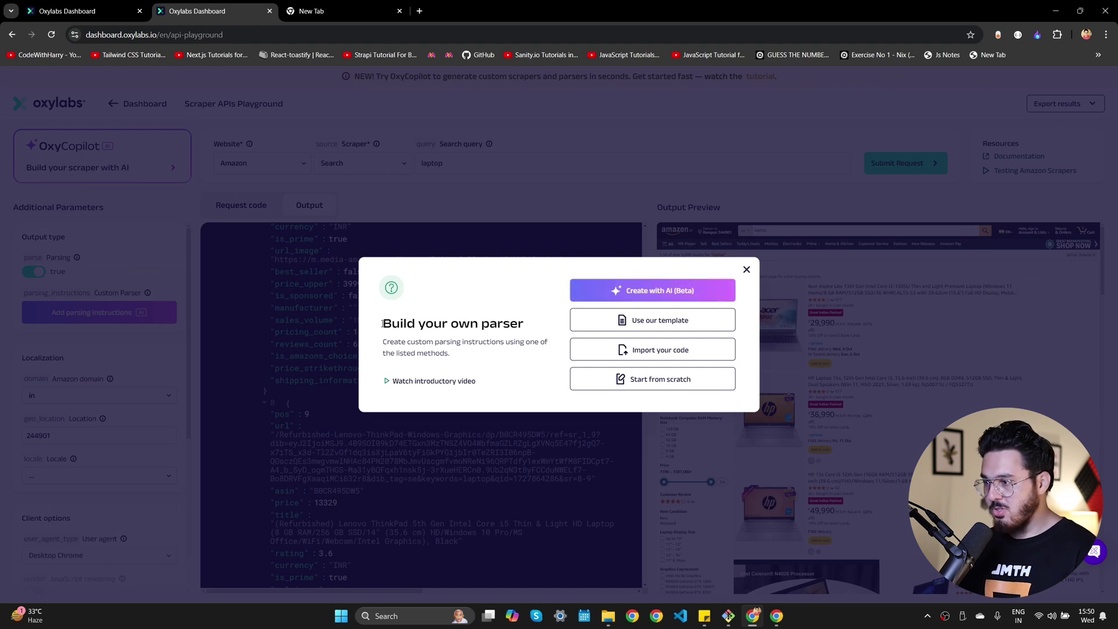
{"action": "left_click_drag", "start_coordinate": [382, 324], "coordinate": [506, 359]}
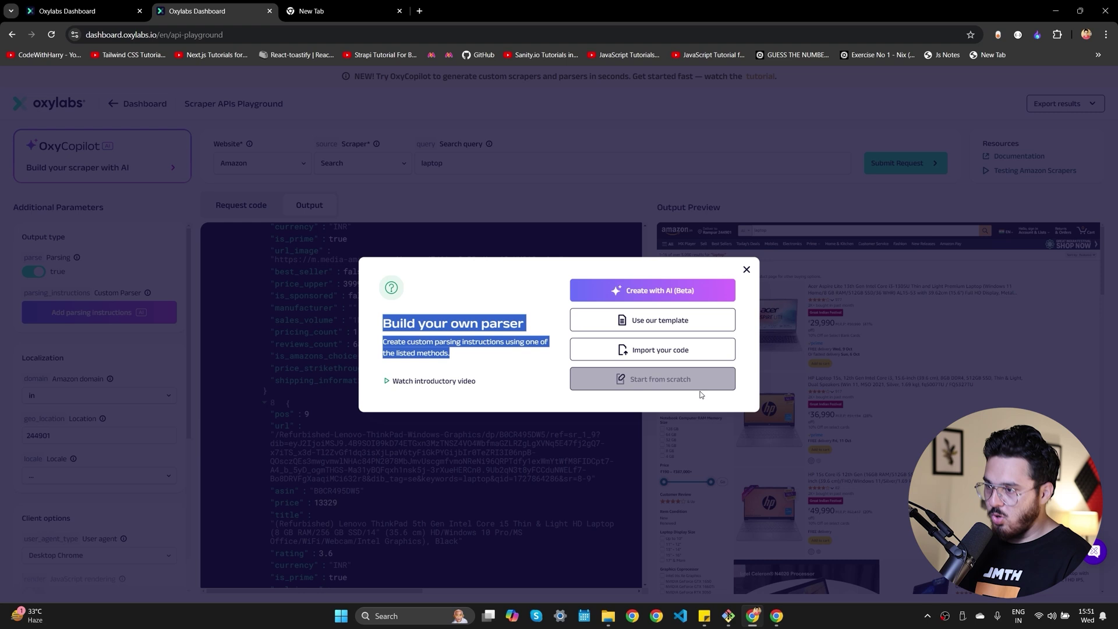
{"action": "left_click", "coordinate": [470, 323]}
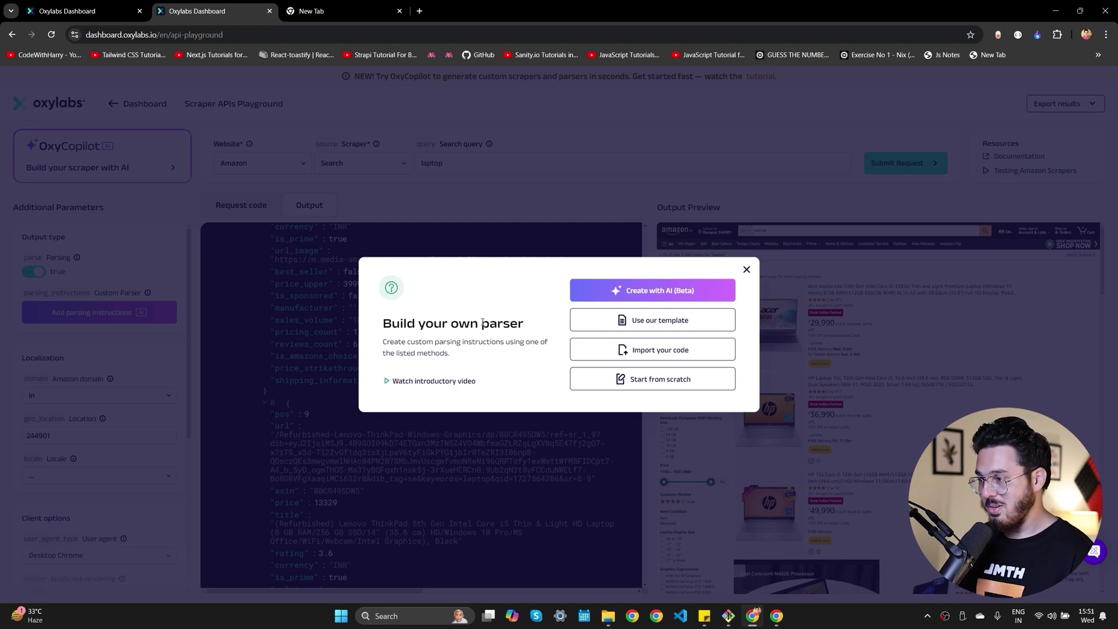
{"action": "left_click", "coordinate": [652, 290]}
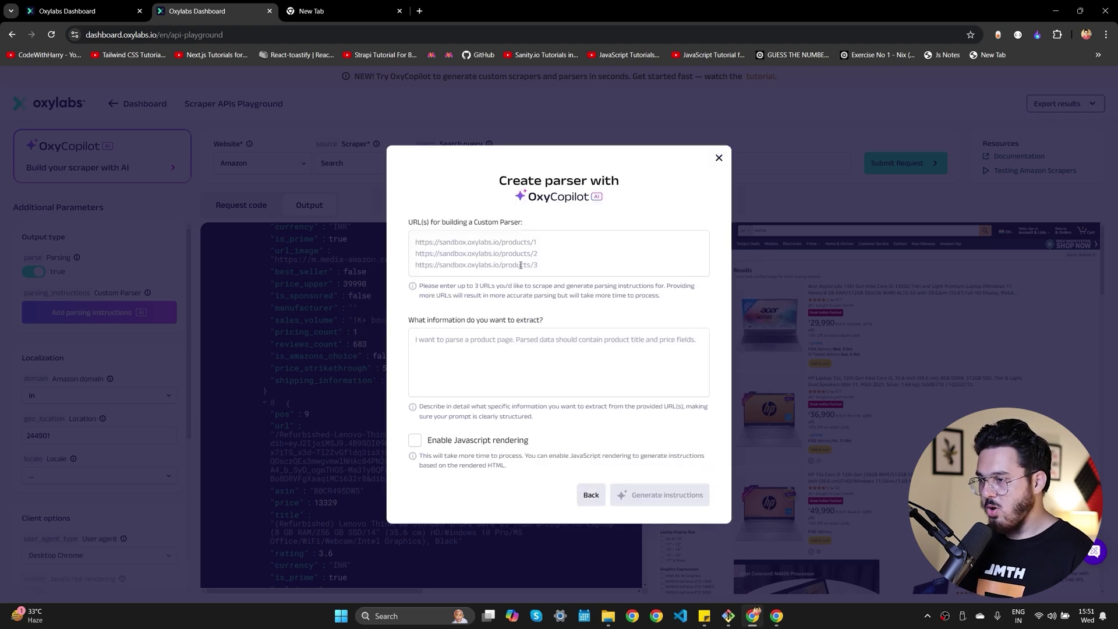
Search Amazon.in for 'laptops' and copy the results page URL
{"action": "left_click", "coordinate": [776, 617]}
{"action": "left_click", "coordinate": [387, 65]}
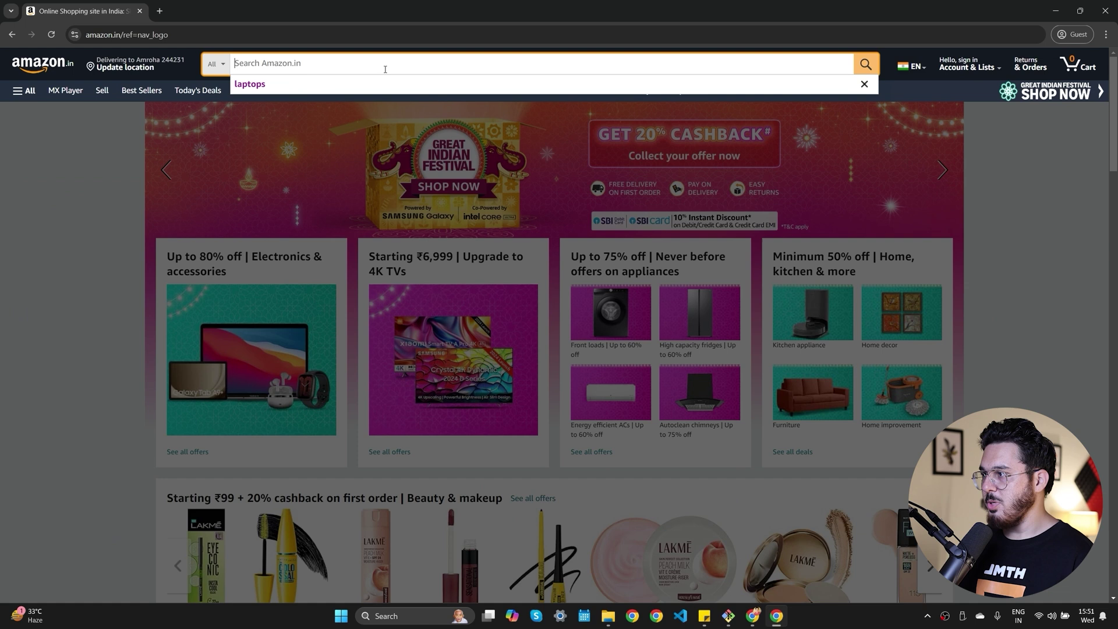
{"action": "type", "text": "laptops"}
{"action": "key", "text": "Return"}
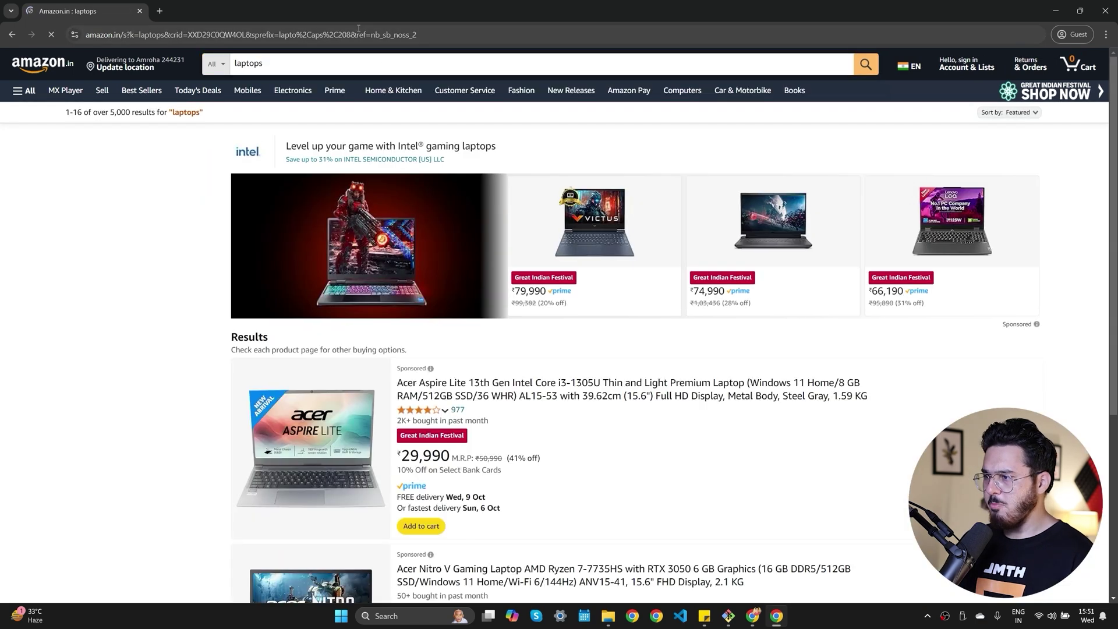
{"action": "key", "text": "ctrl+l"}
Paste the Amazon.in laptops URL, request name, price and star ratings, and enable JavaScript rendering
{"action": "key", "text": "ctrl+c"}
{"action": "left_click", "coordinate": [754, 618]}
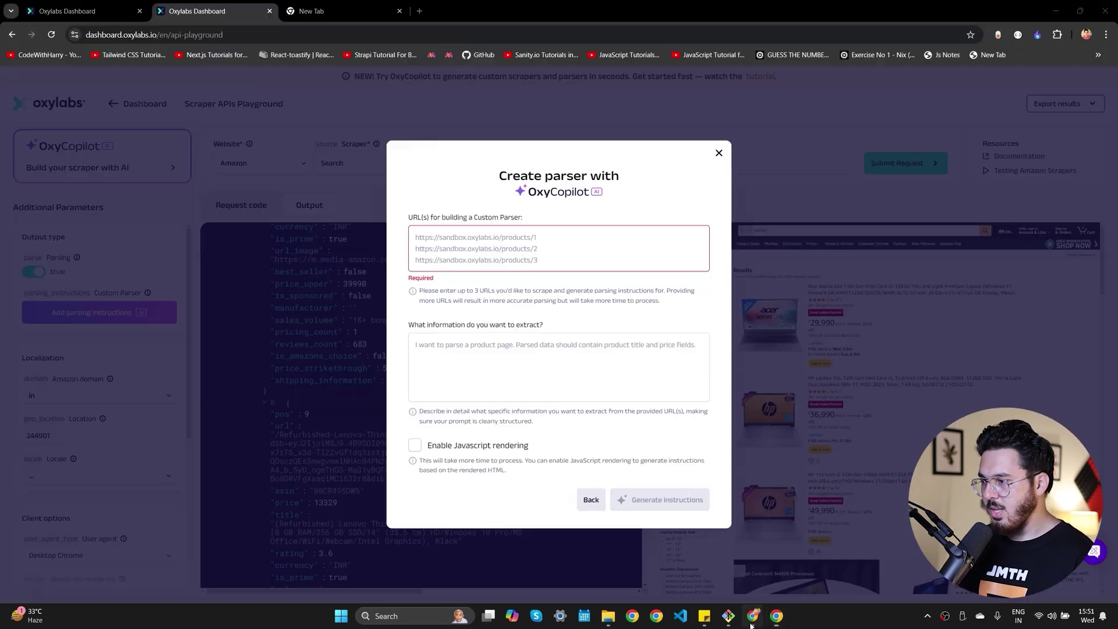
{"action": "key", "text": "ctrl+v"}
{"action": "left_click", "coordinate": [483, 363]}
{"action": "type", "text": "I want "}
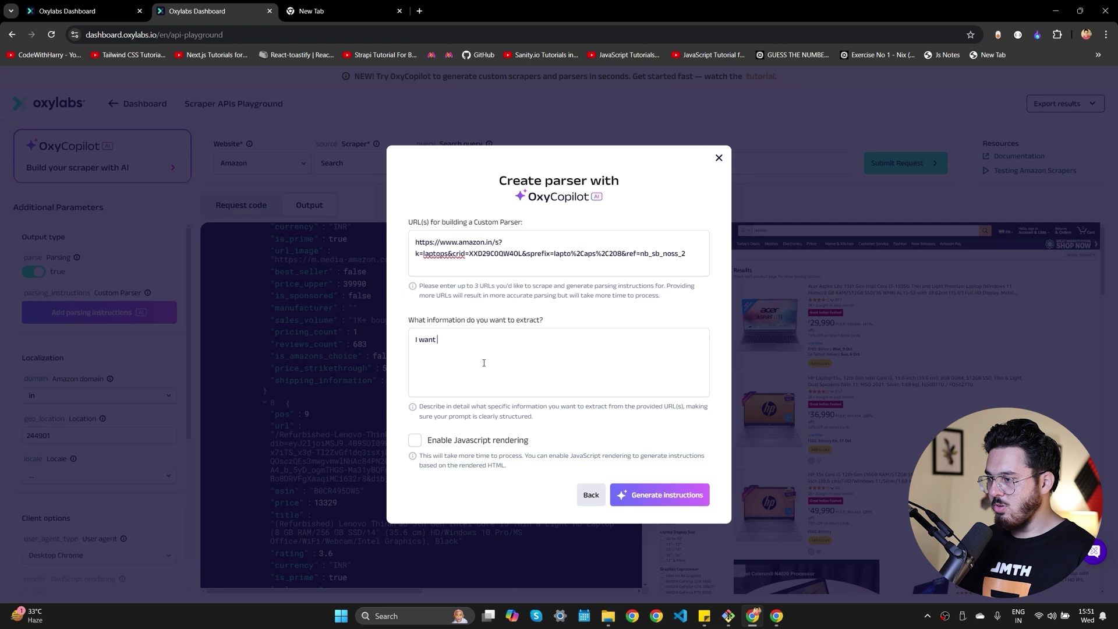
{"action": "type", "text": "to extract name, pric"}
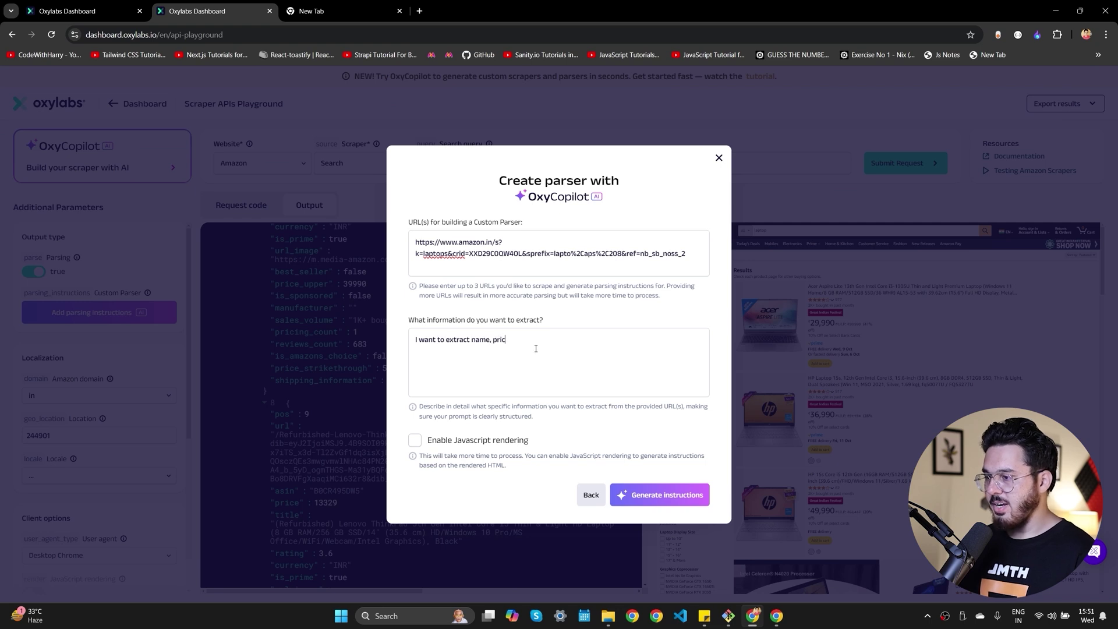
{"action": "type", "text": "e and star ratings"}
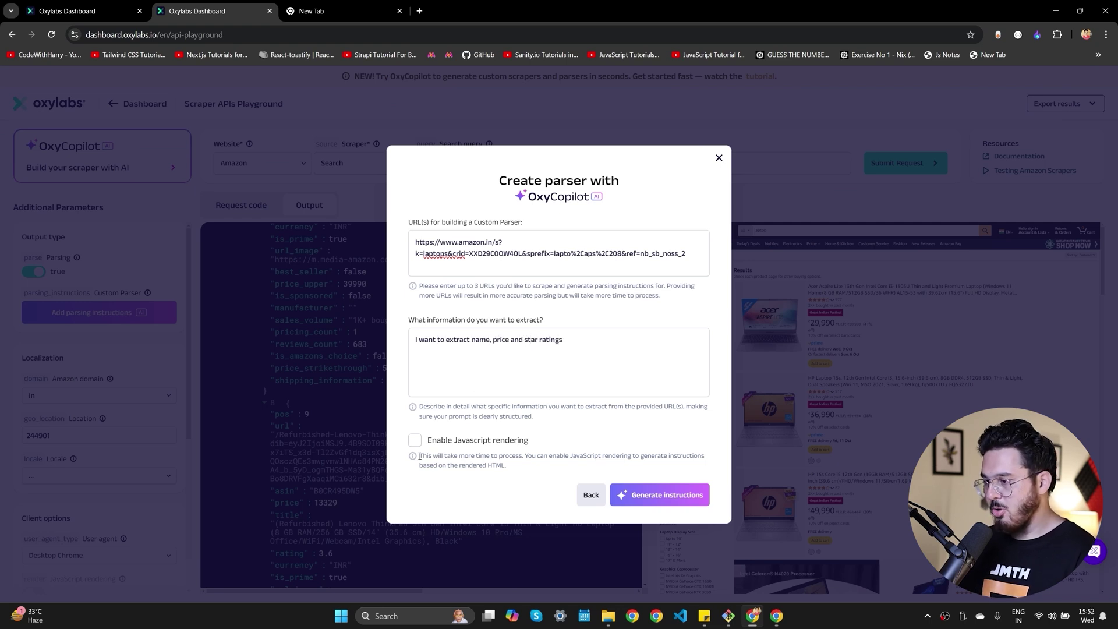
{"action": "left_click", "coordinate": [415, 440]}
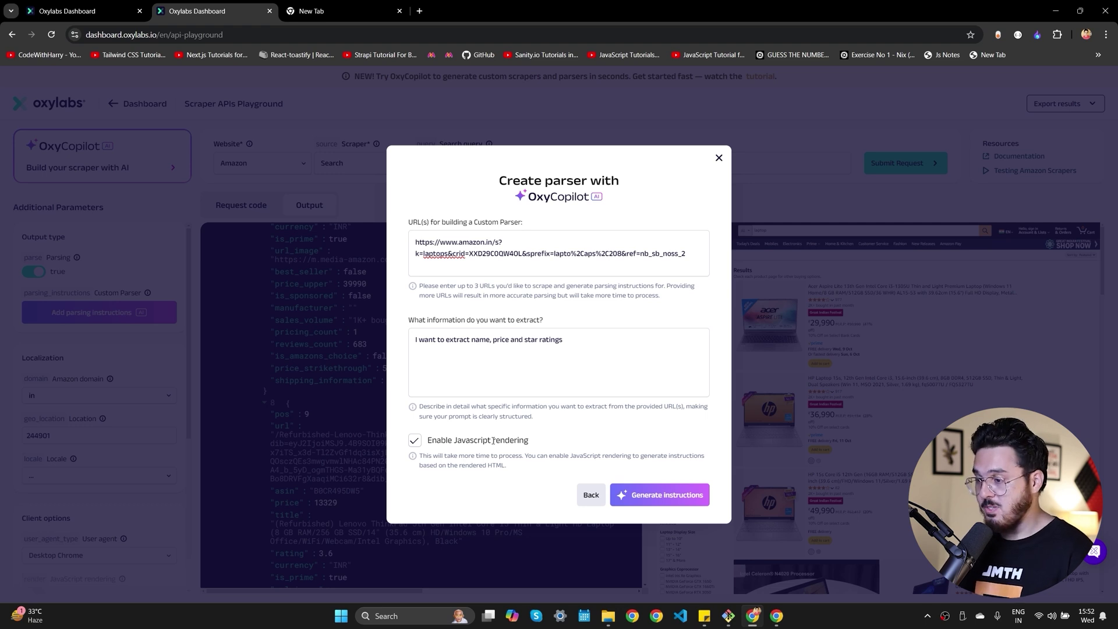
Generate the AI parser, check the Acer Aspire Lite output (price 29990, 4 stars), and save it
{"action": "left_click", "coordinate": [659, 495]}
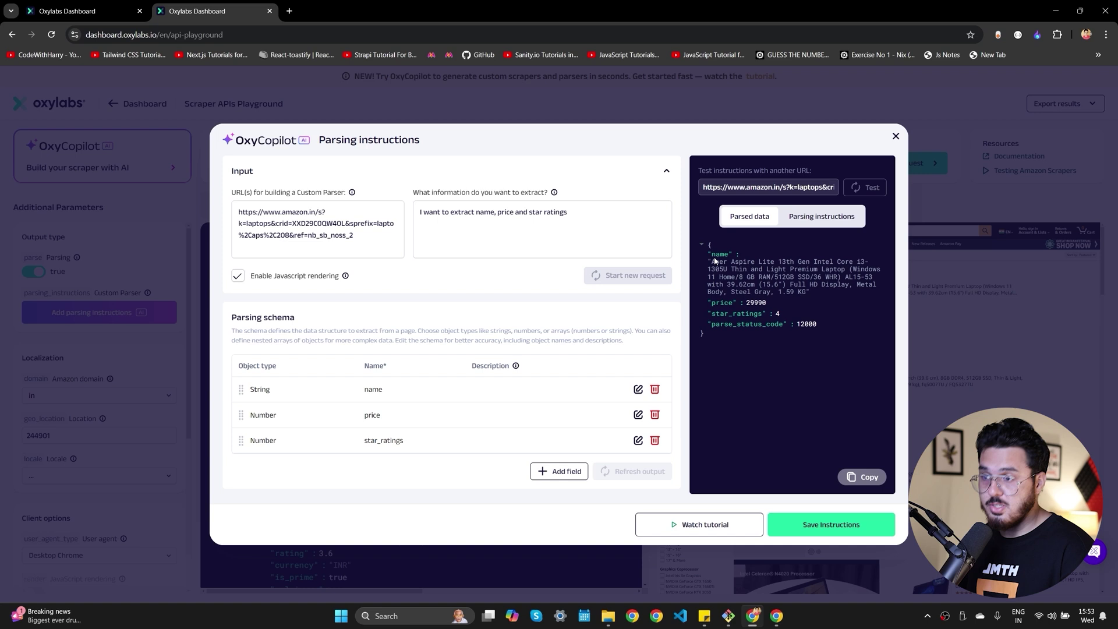
{"action": "left_click_drag", "start_coordinate": [717, 256], "coordinate": [845, 310]}
{"action": "left_click", "coordinate": [845, 324]}
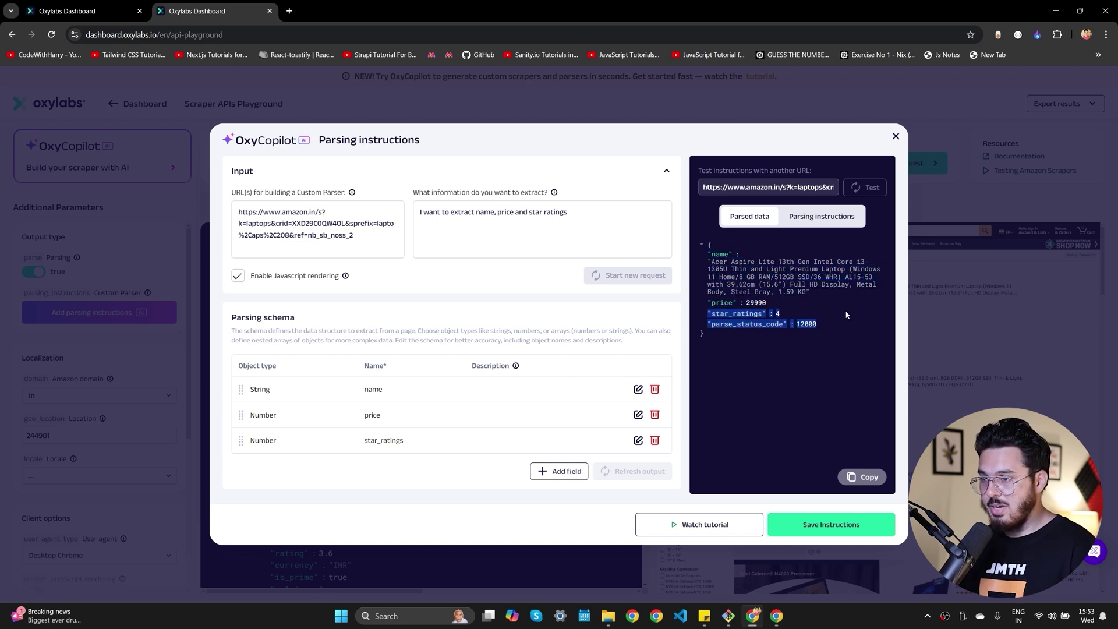
{"action": "left_click", "coordinate": [821, 216]}
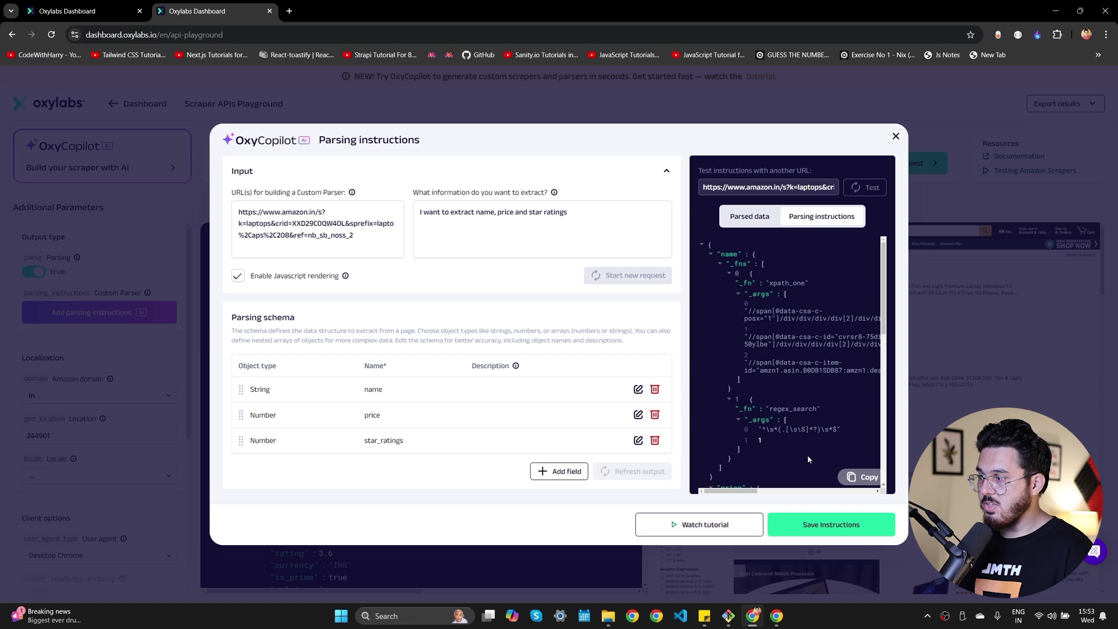
{"action": "left_click", "coordinate": [823, 524]}
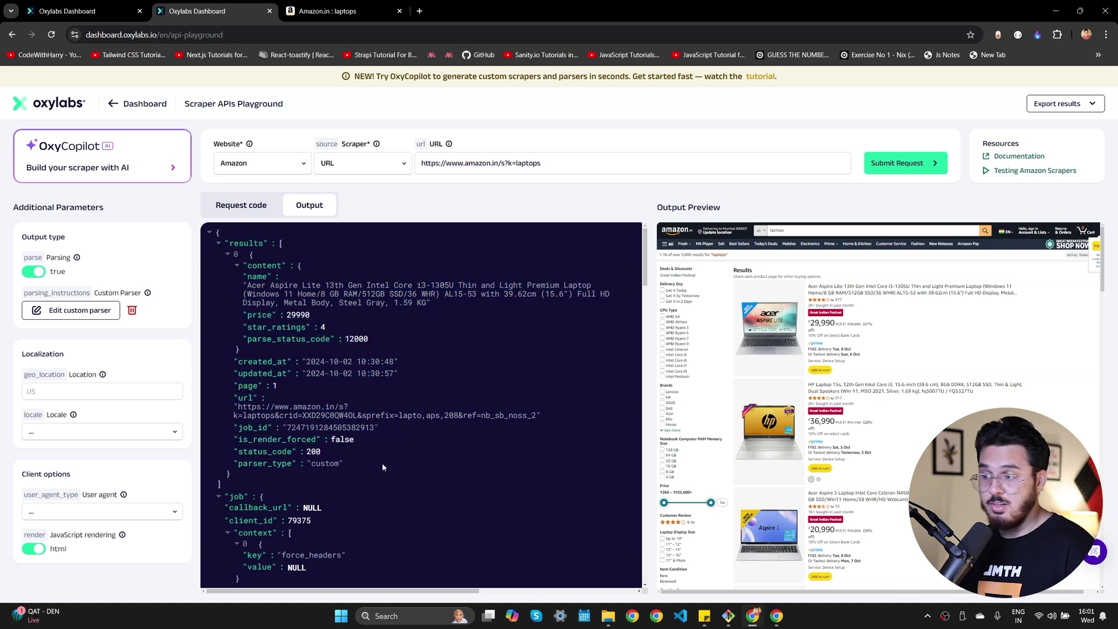
Highlight the price, star_ratings, timestamp and URL fields, then open OxyCopilot's 'Build your scraper with AI'
{"action": "left_click_drag", "start_coordinate": [244, 315], "coordinate": [304, 329]}
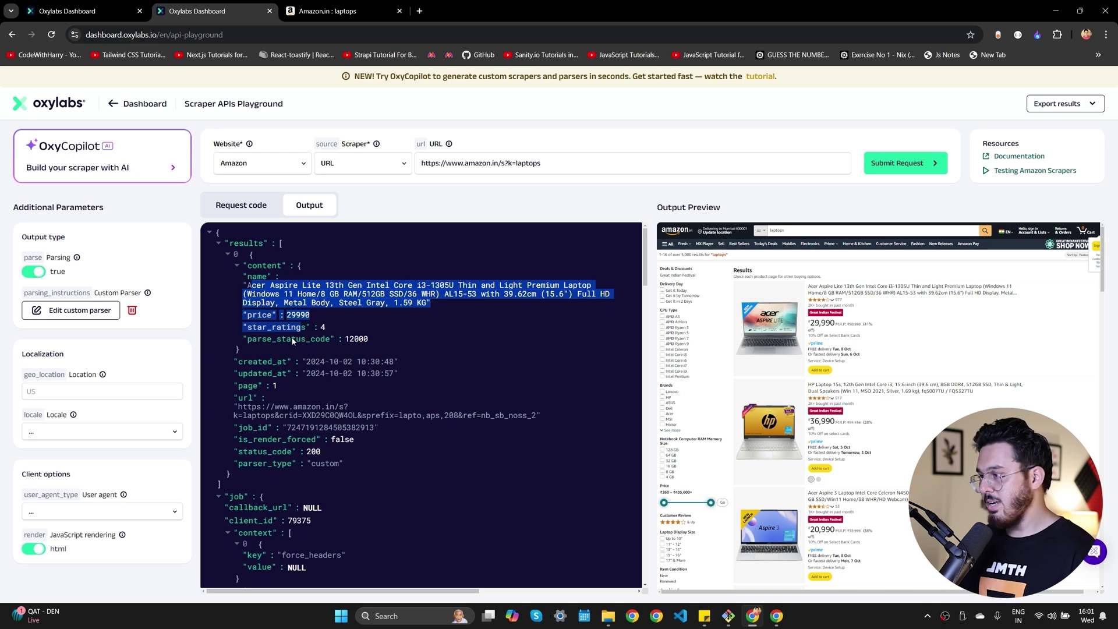
{"action": "left_click_drag", "start_coordinate": [237, 365], "coordinate": [408, 394]}
{"action": "scroll", "coordinate": [414, 411], "scroll_direction": "down", "scroll_amount": 4}
{"action": "scroll", "coordinate": [400, 428], "scroll_direction": "up", "scroll_amount": 3}
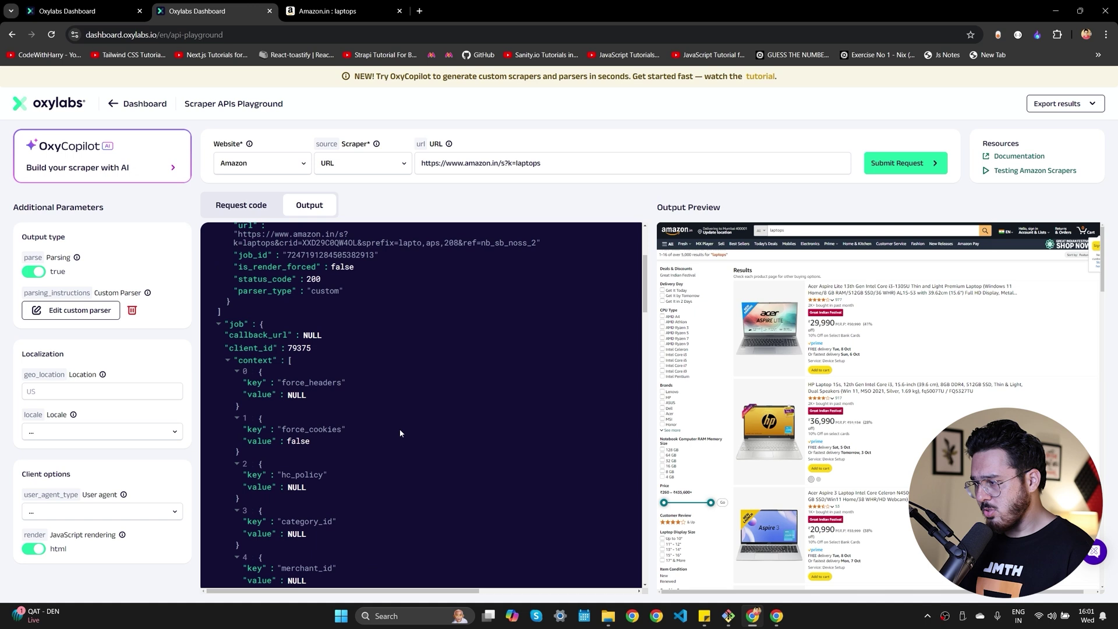
{"action": "left_click_drag", "start_coordinate": [234, 343], "coordinate": [403, 370]}
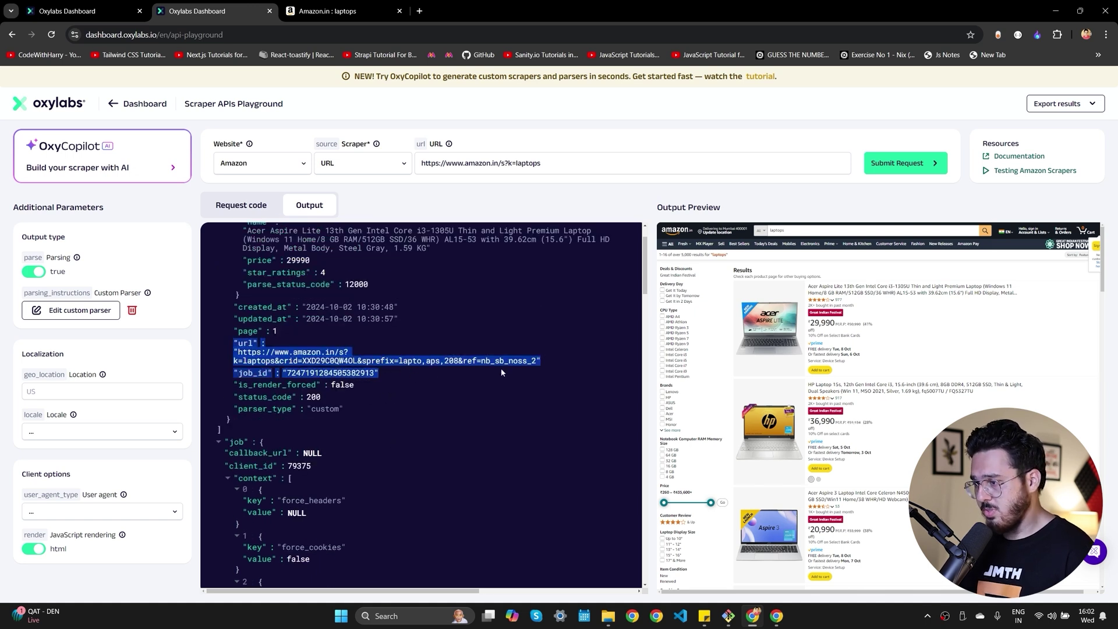
{"action": "left_click_drag", "start_coordinate": [501, 373], "coordinate": [536, 361]}
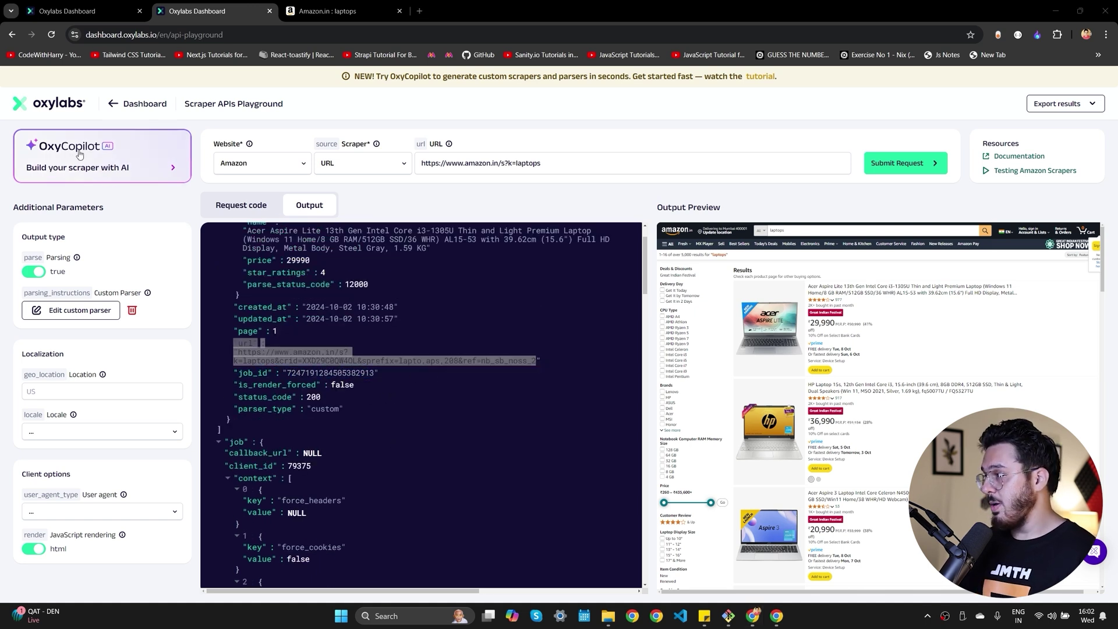
{"action": "left_click", "coordinate": [125, 168]}
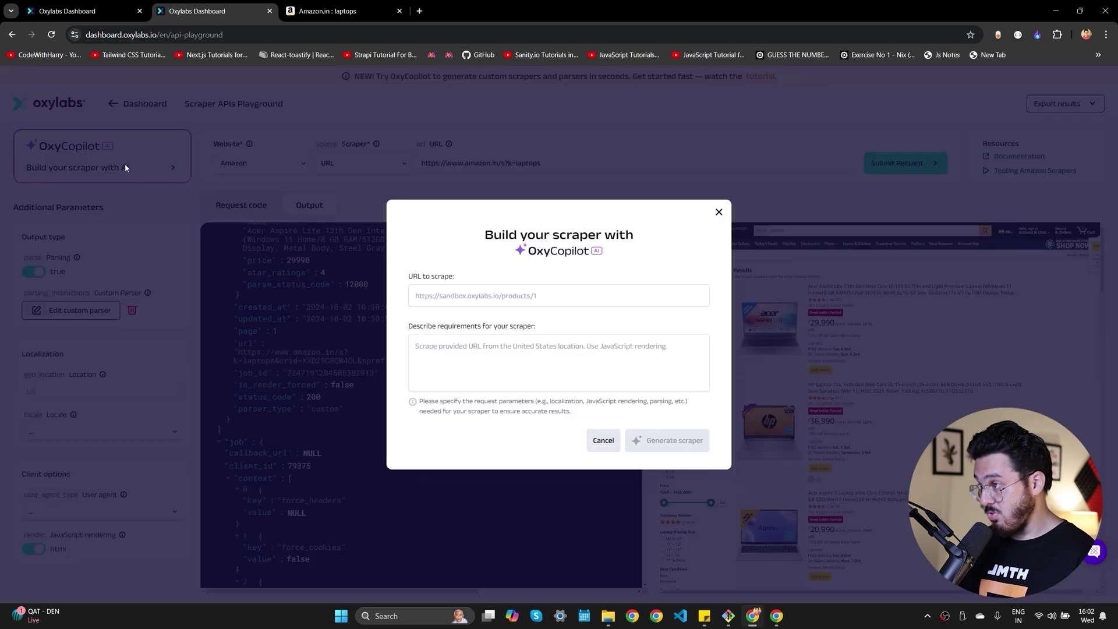
Load flipkart.com in a new browser tab
{"action": "left_click", "coordinate": [511, 294]}
{"action": "left_click", "coordinate": [525, 282]}
{"action": "left_click", "coordinate": [418, 11]}
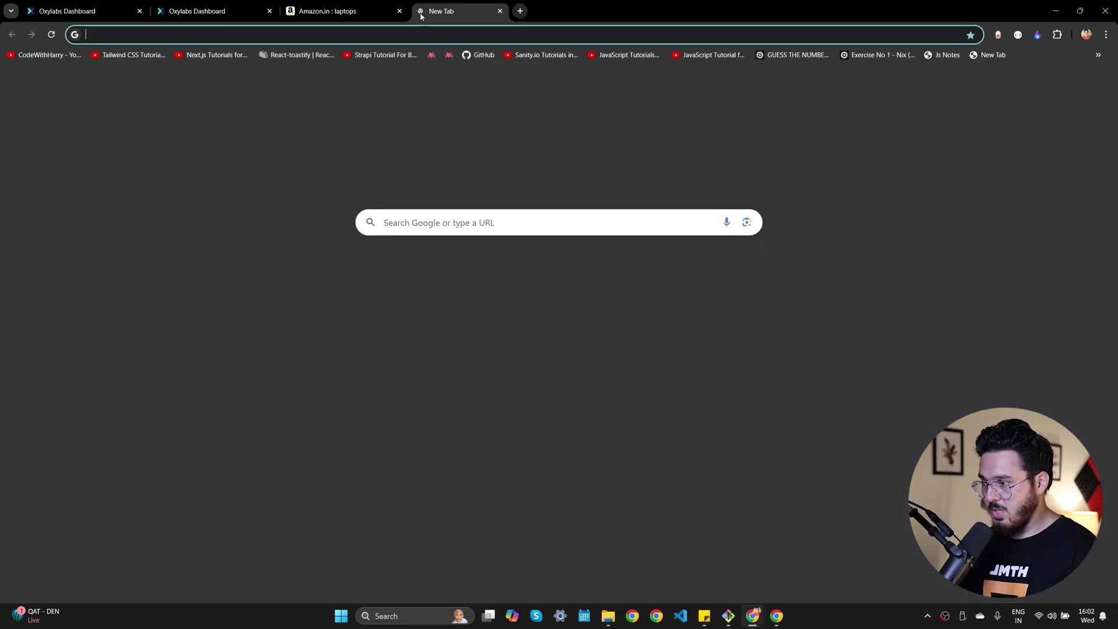
{"action": "type", "text": "flipkart.com"}
{"action": "key", "text": "Return"}
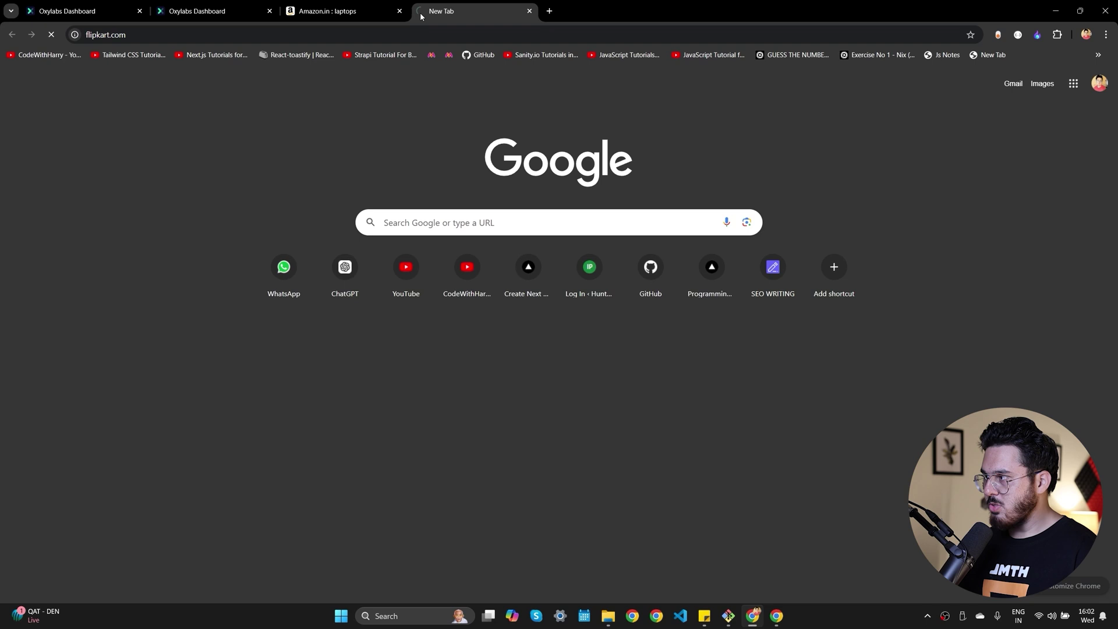
Search 'iphone 15 pro max', open the White Titanium 512 GB product, and copy its URL
{"action": "type", "text": "iph"}
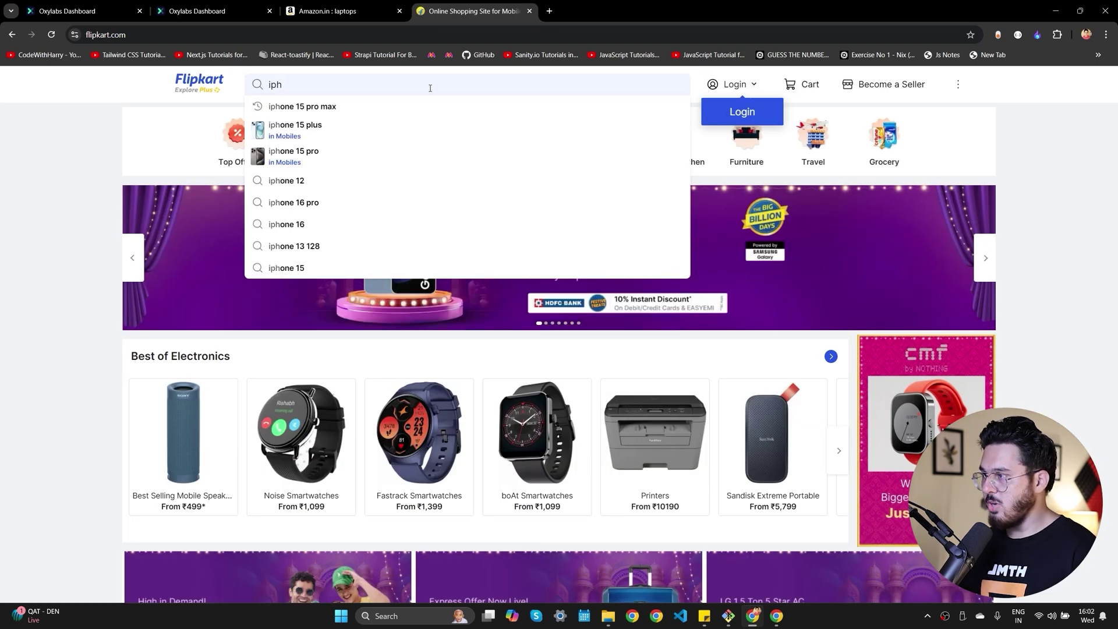
{"action": "key", "text": "Down"}
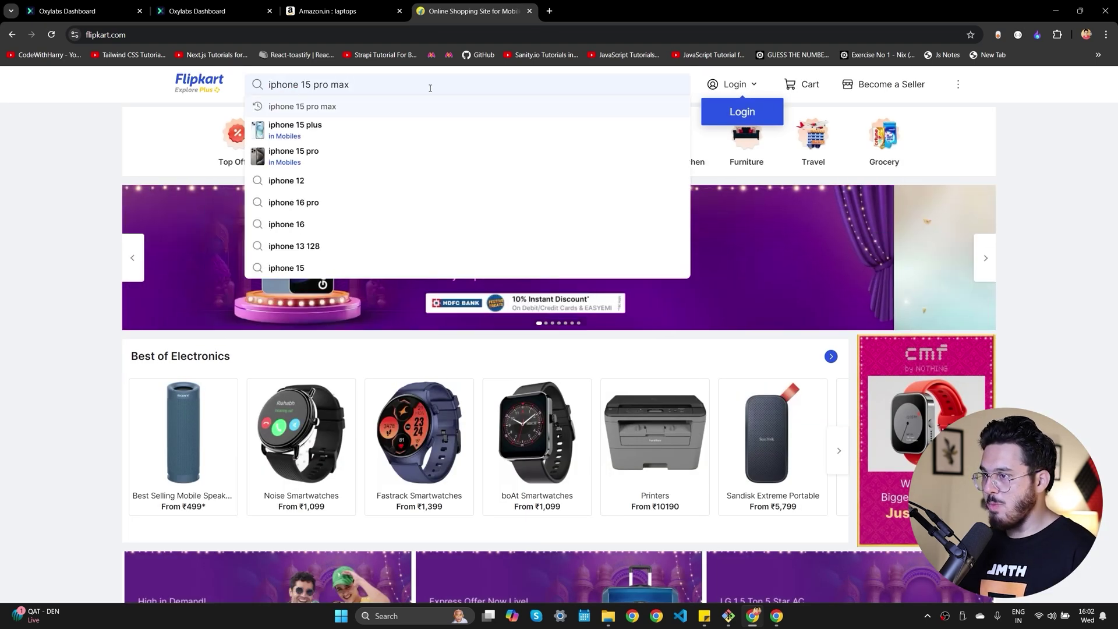
{"action": "key", "text": "Return"}
{"action": "left_click", "coordinate": [524, 193]}
{"action": "key", "text": "ctrl+l"}
{"action": "key", "text": "BackSpace"}
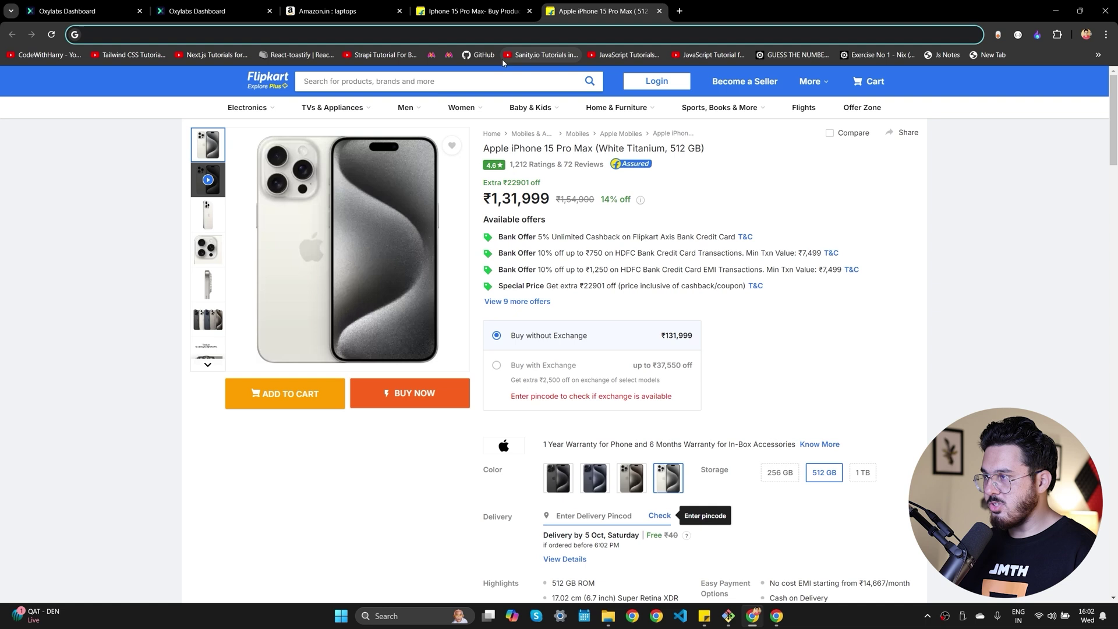
Paste the Flipkart iPhone URL, request price, title, ratings and reviews, and generate the scraper
{"action": "left_click", "coordinate": [198, 11]}
{"action": "left_click", "coordinate": [463, 291]}
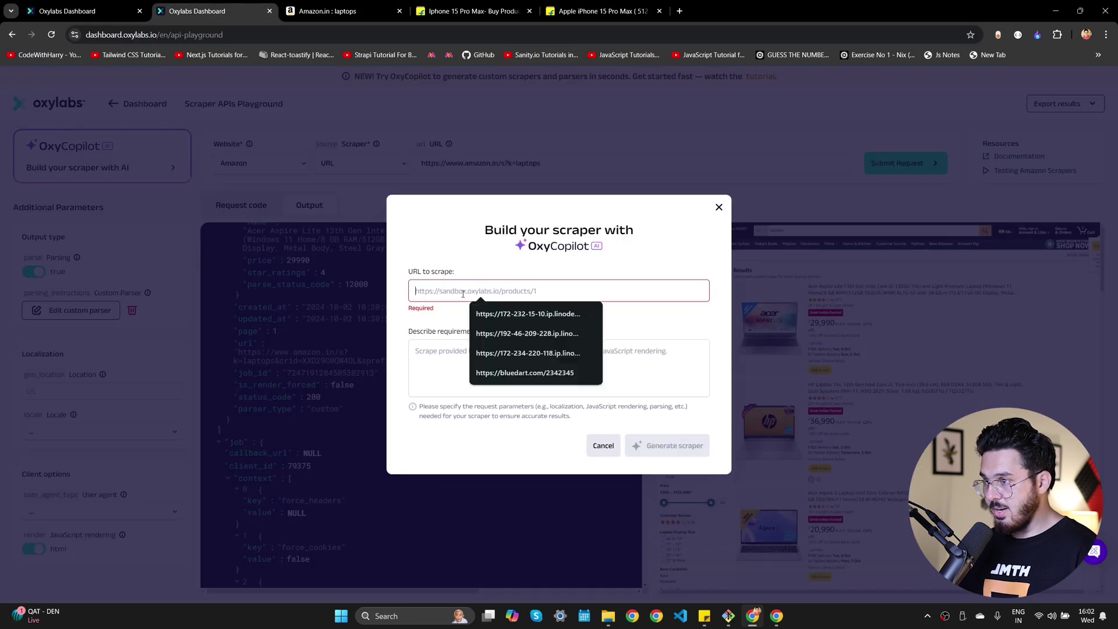
{"action": "key", "text": "ctrl+v"}
{"action": "left_click", "coordinate": [521, 373]}
{"action": "type", "text": "I want to scrape price, title, ratings and revie"}
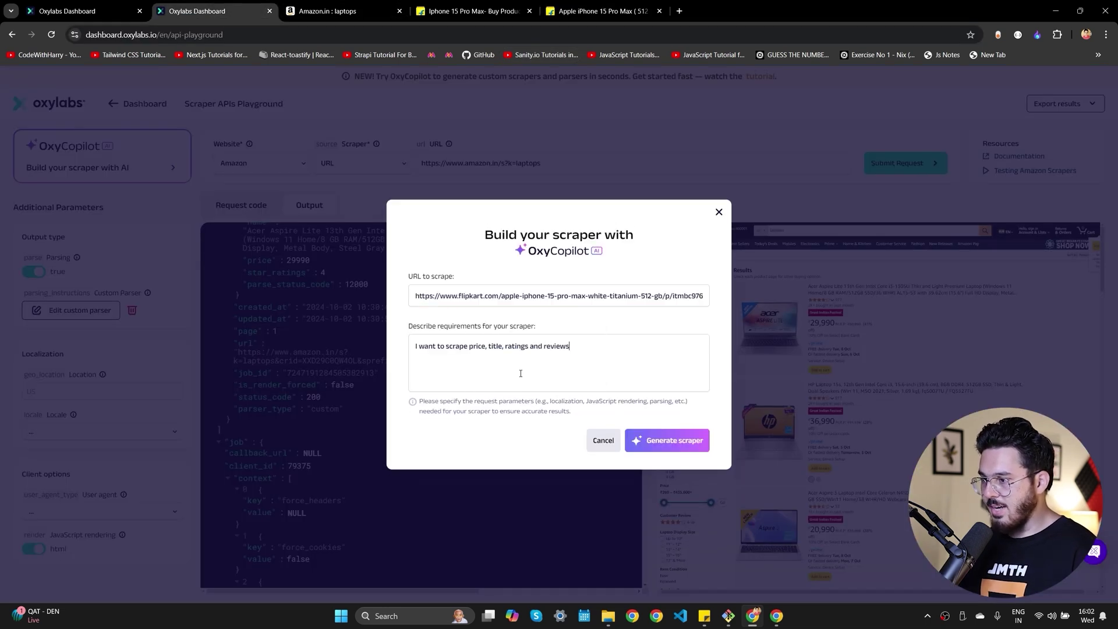
{"action": "type", "text": "ws"}
{"action": "left_click", "coordinate": [682, 442]}
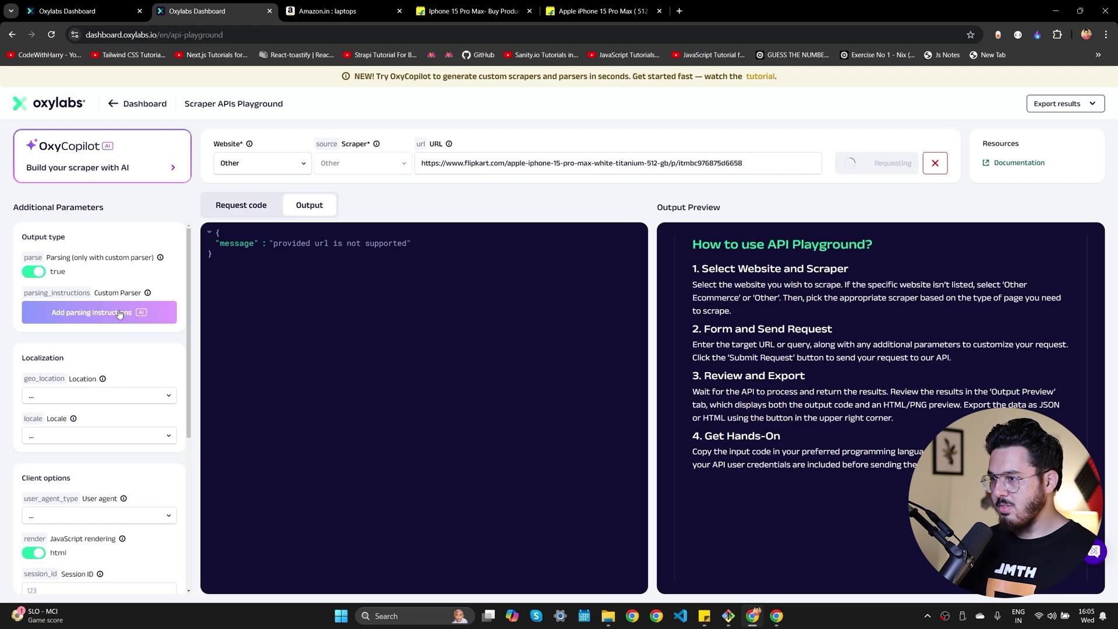
Start a Create with AI parser and replace its URL with the trimmed Flipkart product address
{"action": "left_click", "coordinate": [119, 314]}
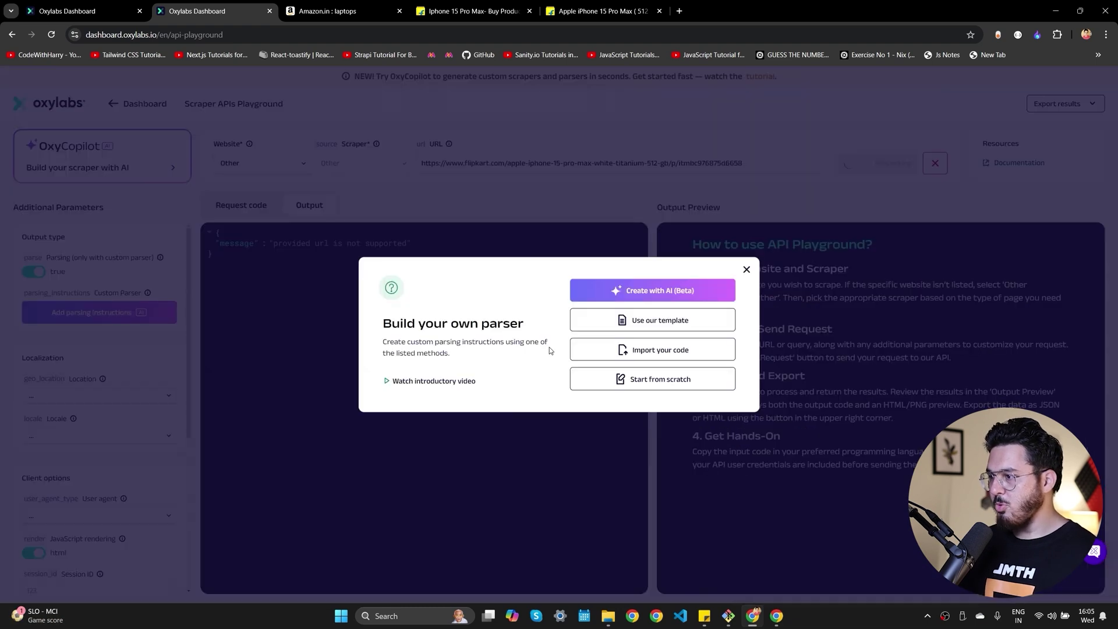
{"action": "left_click", "coordinate": [697, 299]}
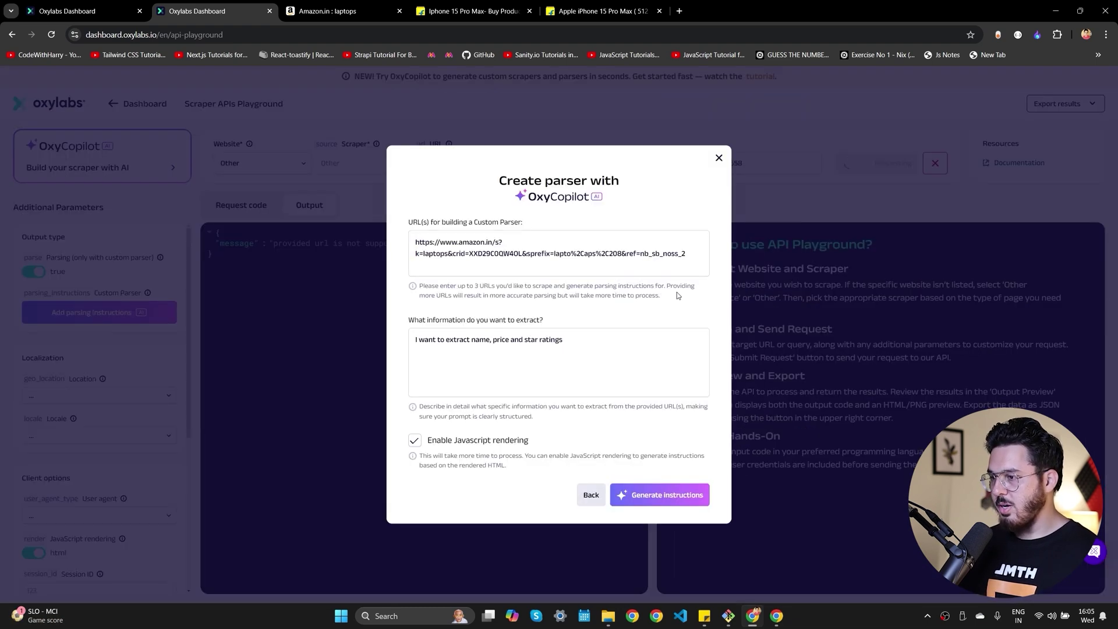
{"action": "key", "text": "ctrl+a"}
{"action": "key", "text": "ctrl+v"}
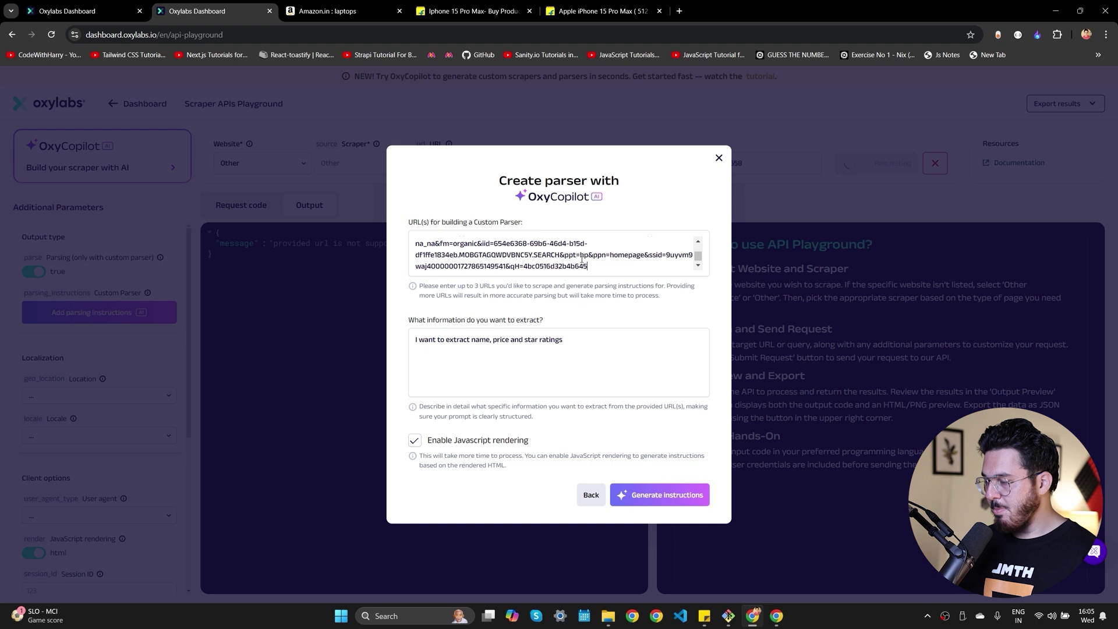
{"action": "left_click_drag", "start_coordinate": [593, 269], "coordinate": [500, 252]}
{"action": "key", "text": "BackSpace"}
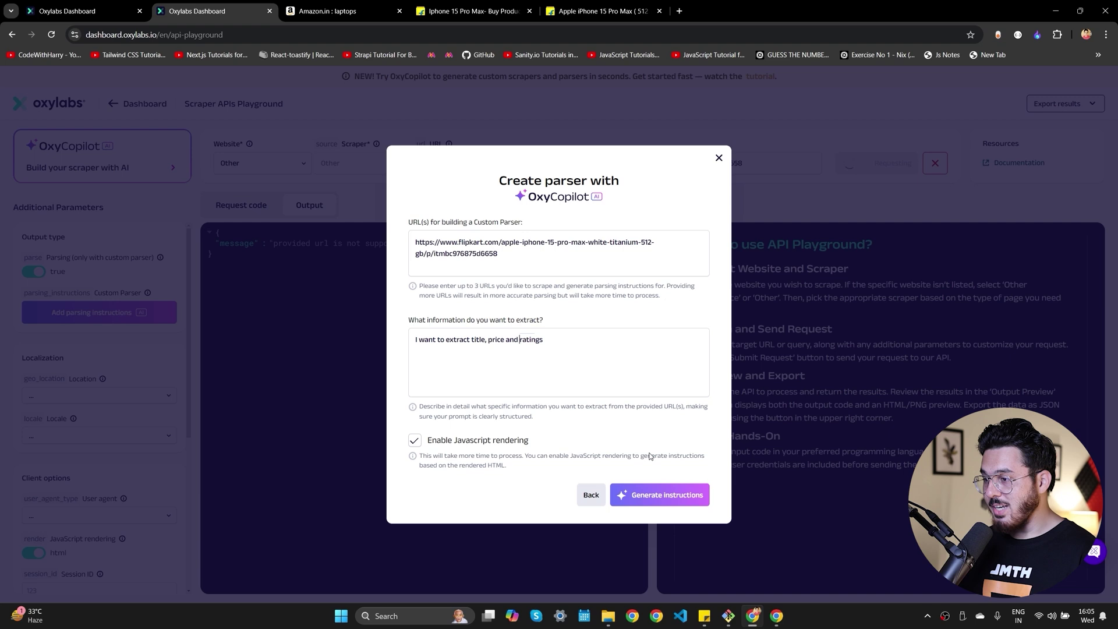
Generate parsing instructions and check the parsed price 131999, title and ratings 4.6
{"action": "left_click", "coordinate": [662, 495]}
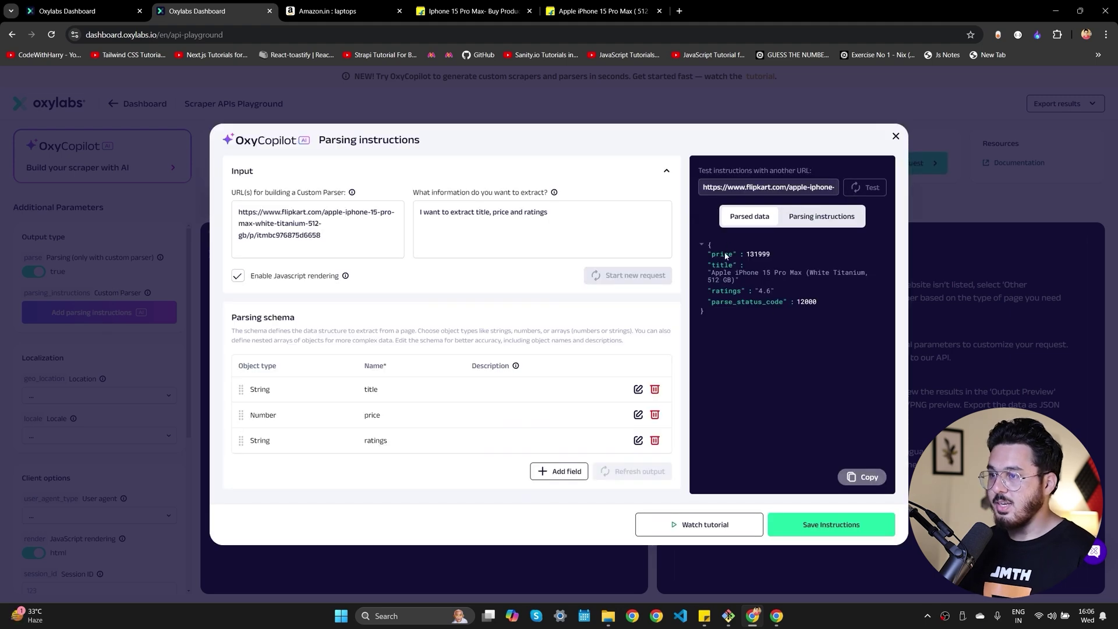
{"action": "left_click_drag", "start_coordinate": [737, 253], "coordinate": [738, 280]}
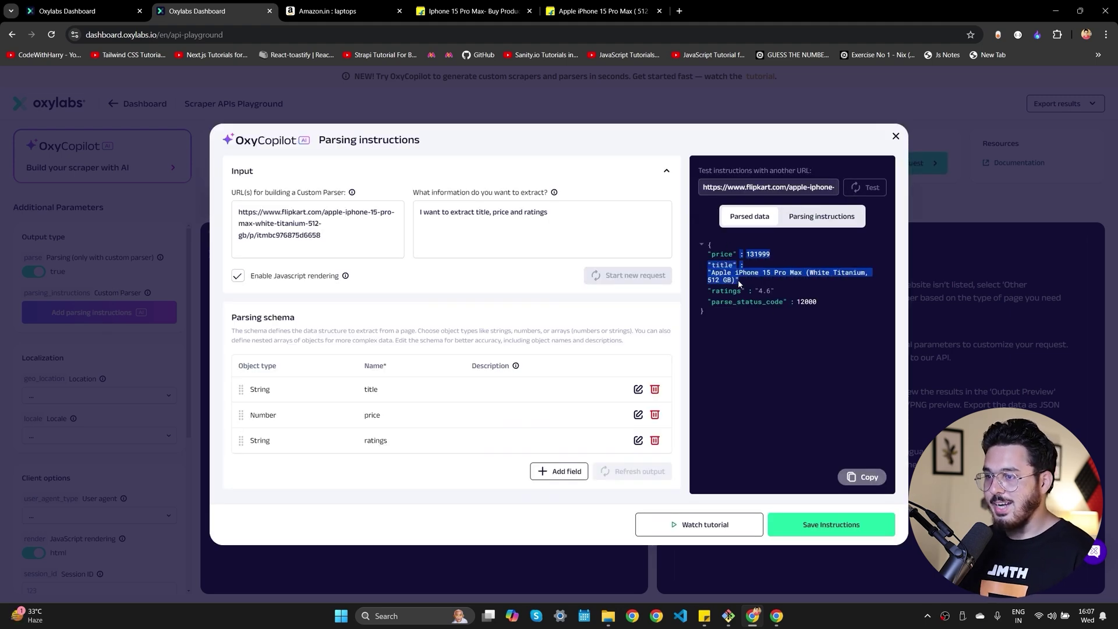
{"action": "left_click", "coordinate": [757, 282]}
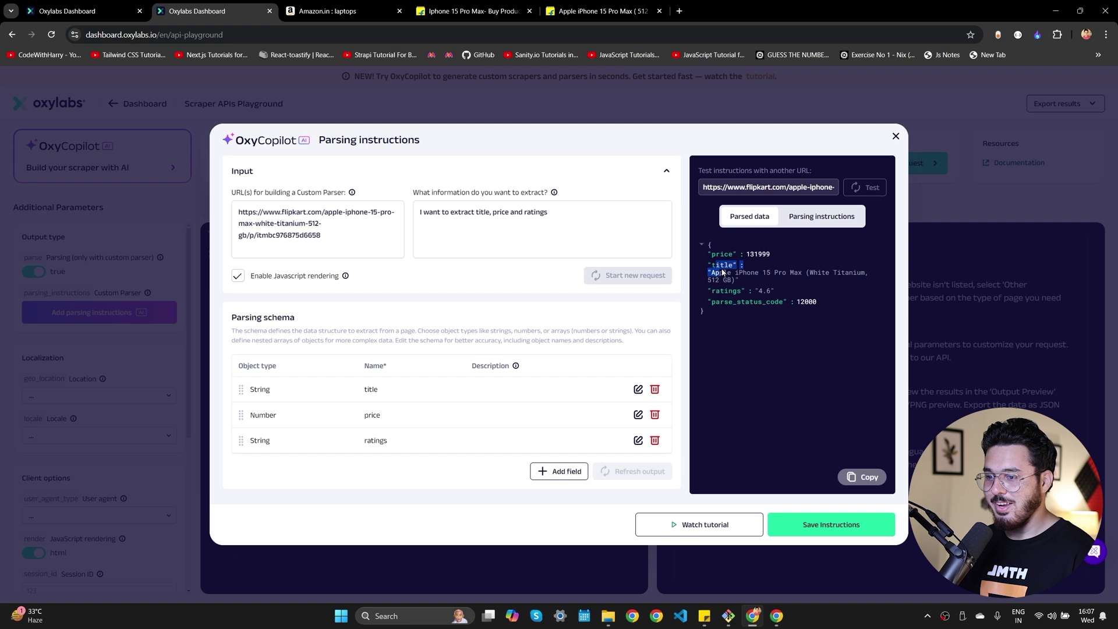
Save the parser and submit the Flipkart request, reviewing the Apple JSON with price 131999
{"action": "left_click", "coordinate": [835, 524]}
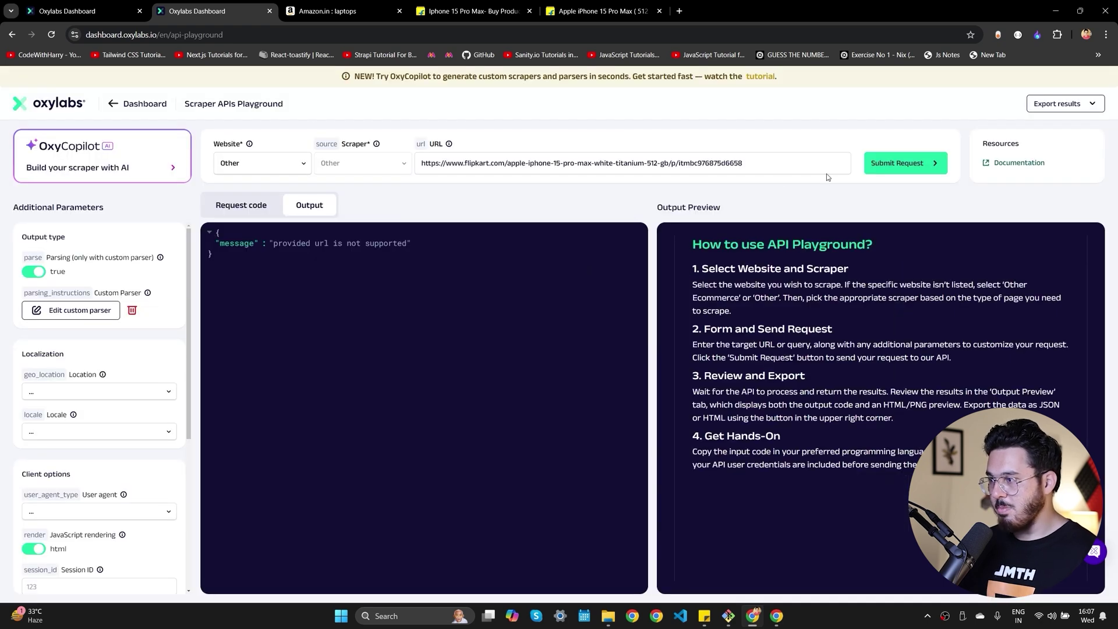
{"action": "left_click", "coordinate": [880, 166]}
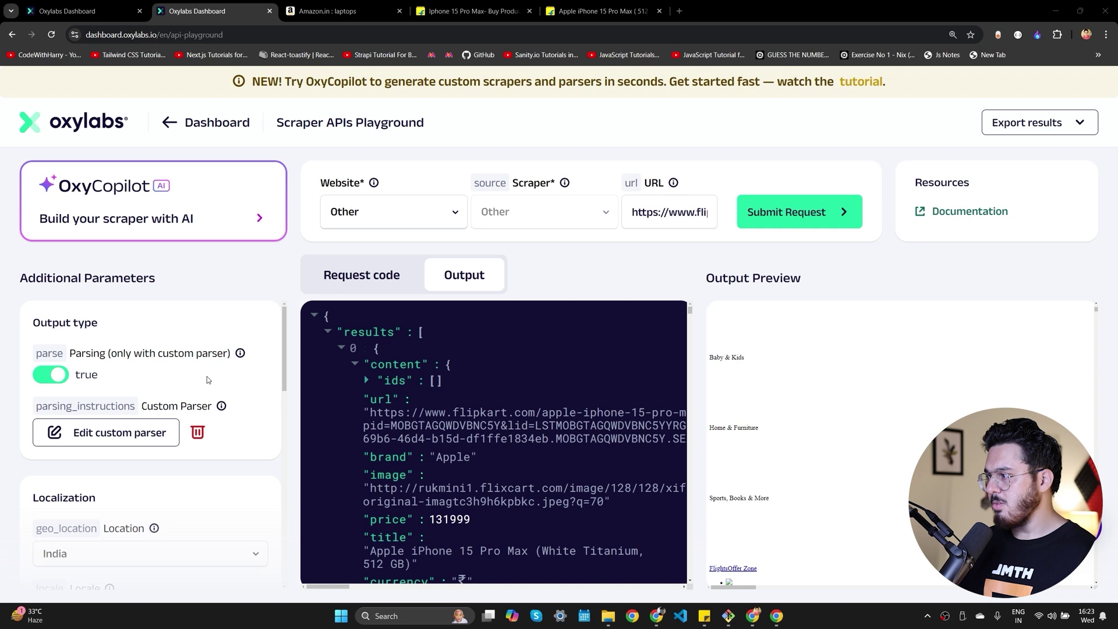
{"action": "scroll", "coordinate": [77, 441], "scroll_direction": "down", "scroll_amount": 5}
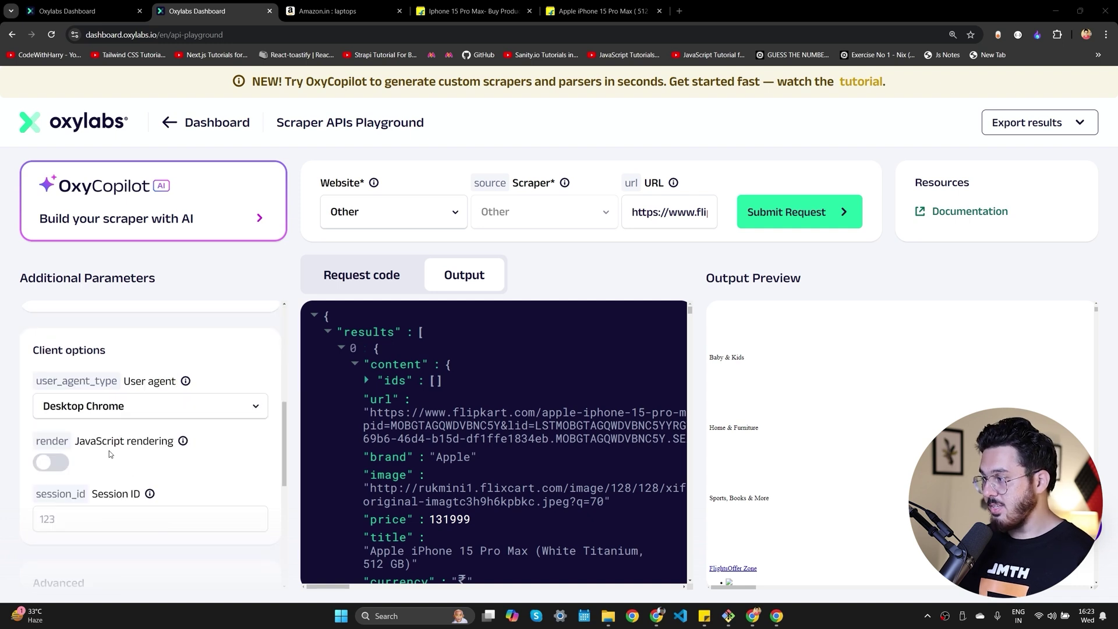